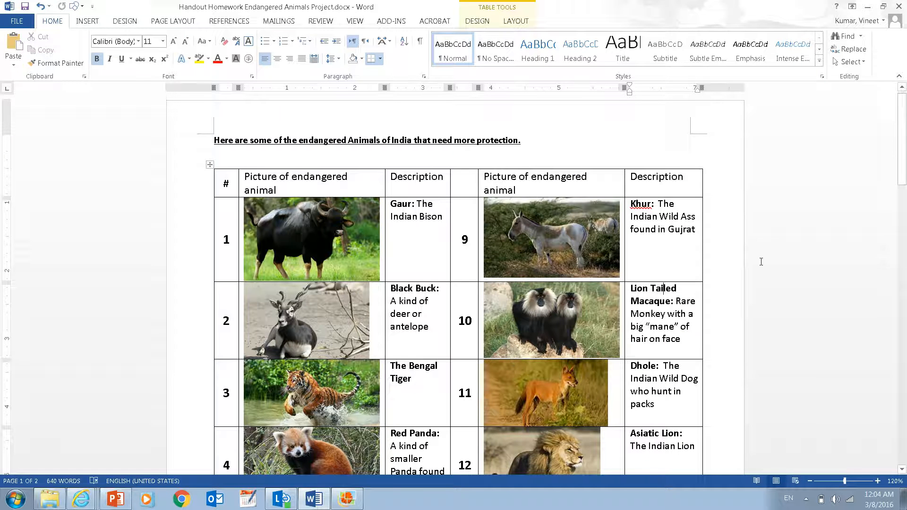
- Look through the document's table of endangered Indian animals down to its last row
drag(904, 146, 903, 155)
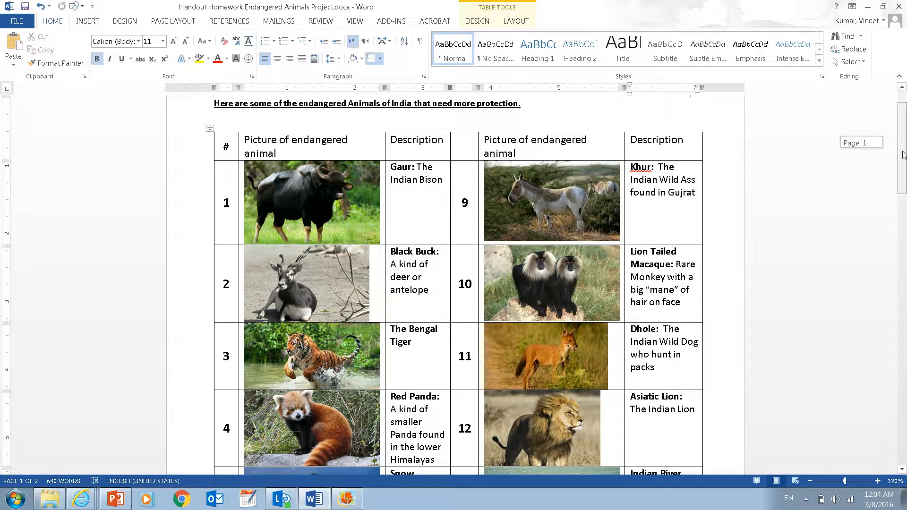
drag(903, 155, 903, 164)
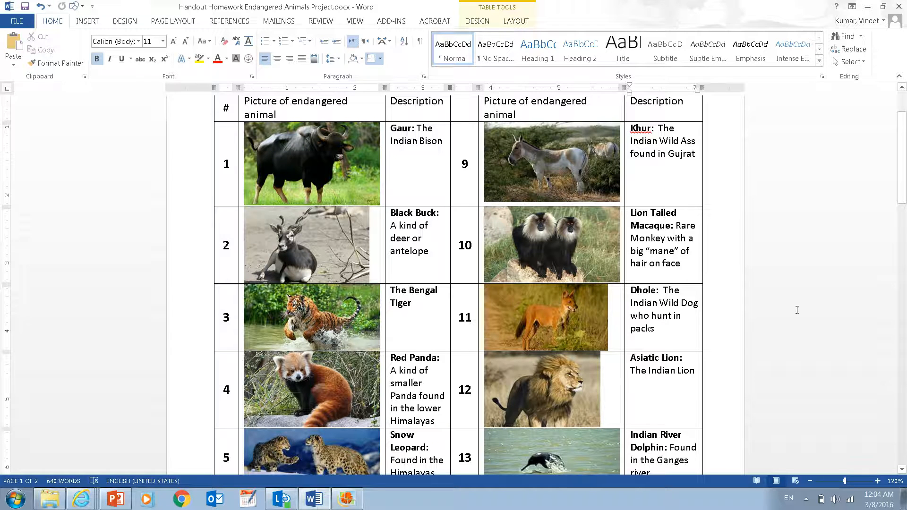
drag(903, 191, 903, 244)
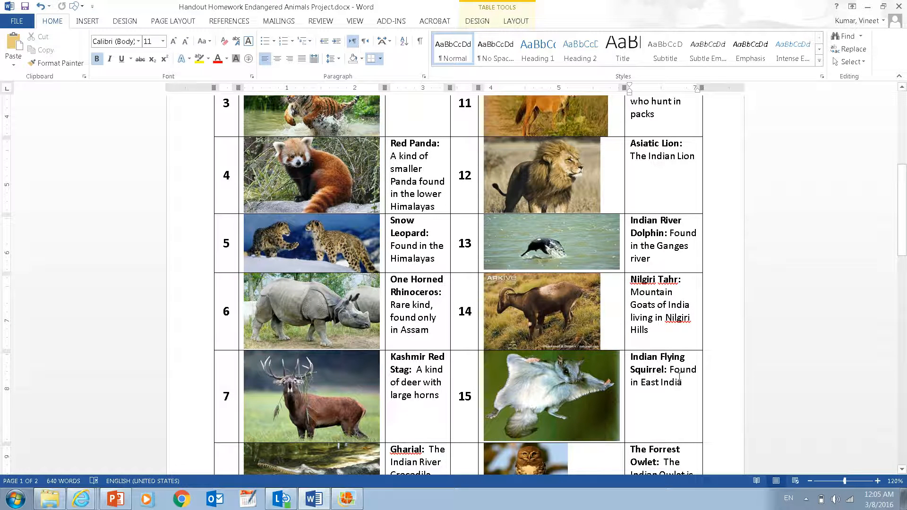
drag(902, 255, 903, 272)
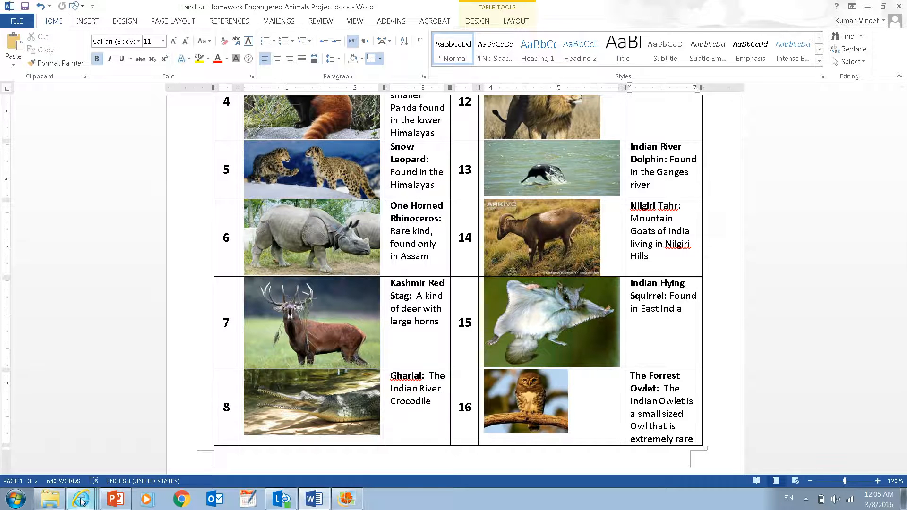
mouse_move(81, 500)
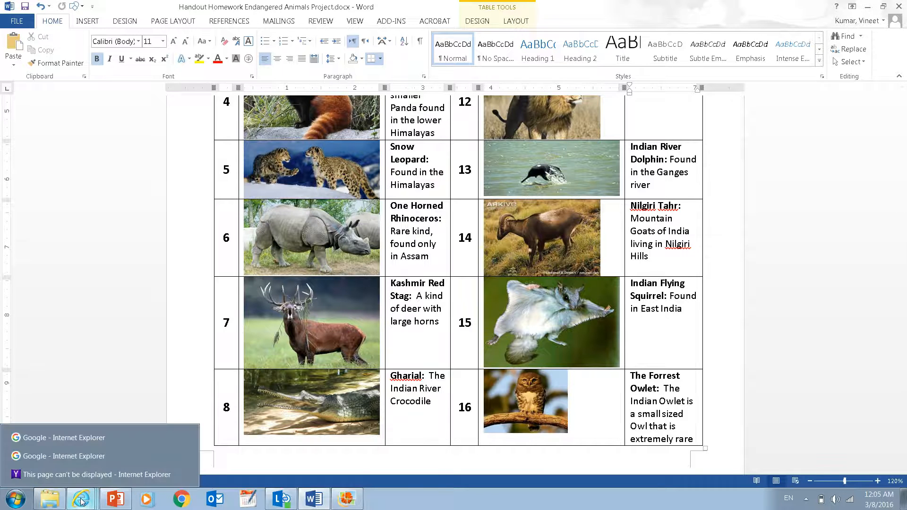
click(98, 442)
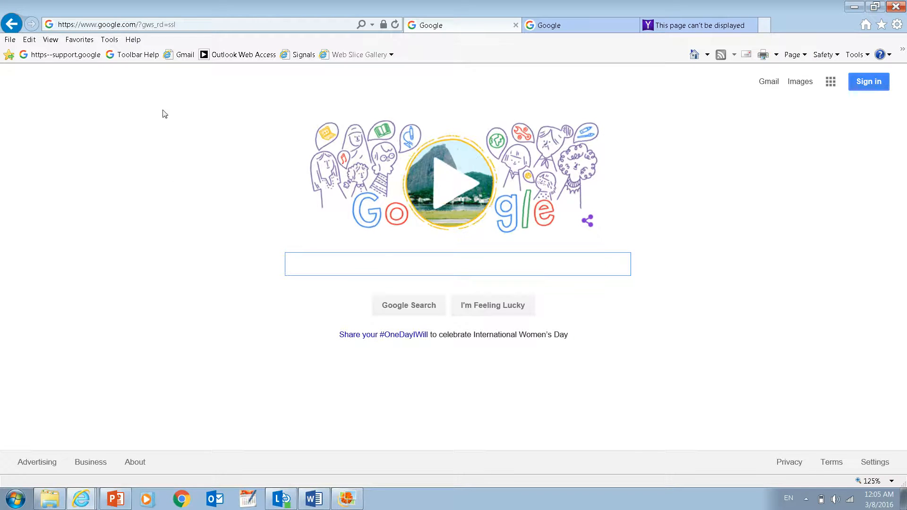
click(206, 23)
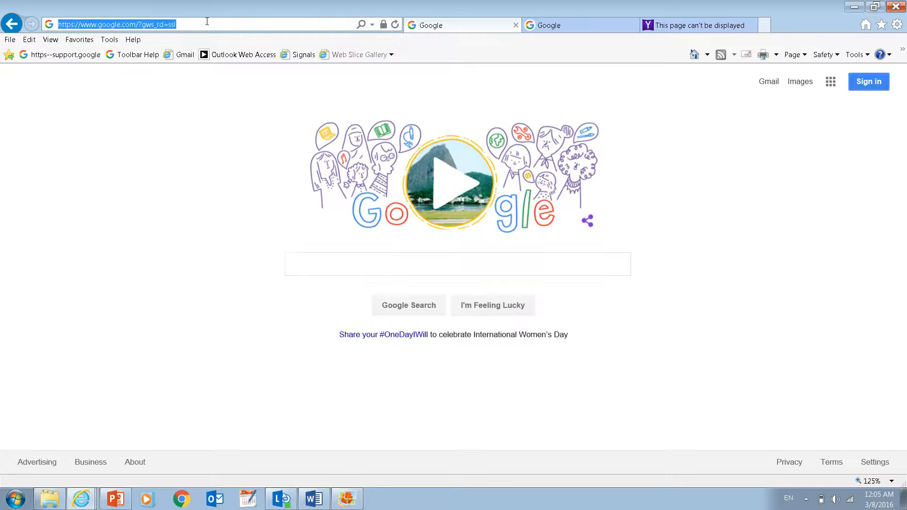
text(www.)
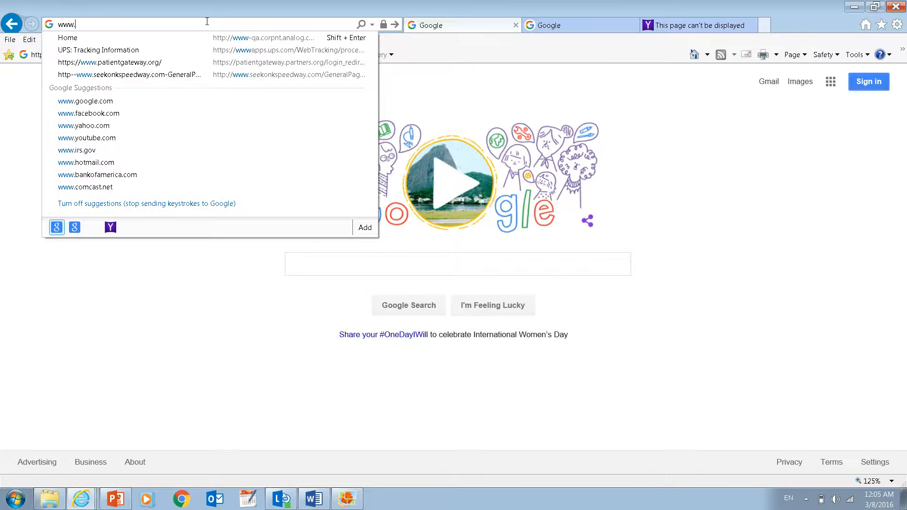
text(tag)
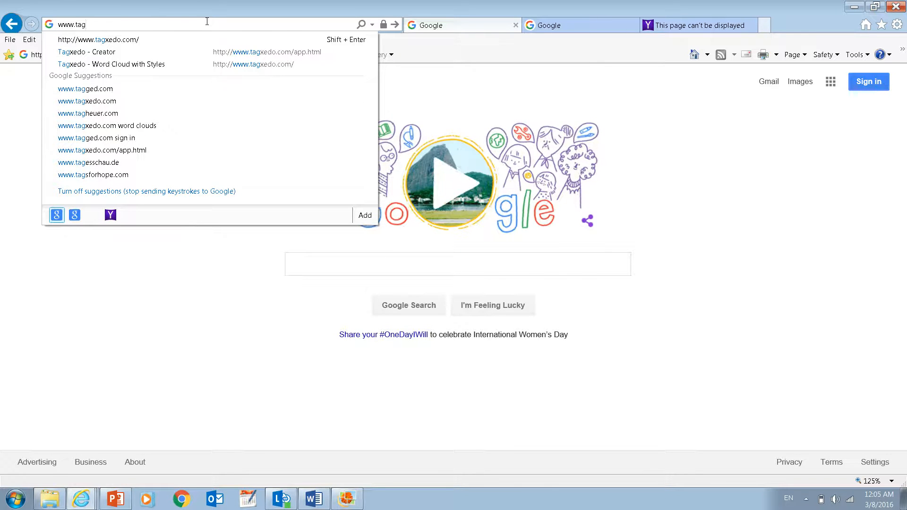
text(xe)
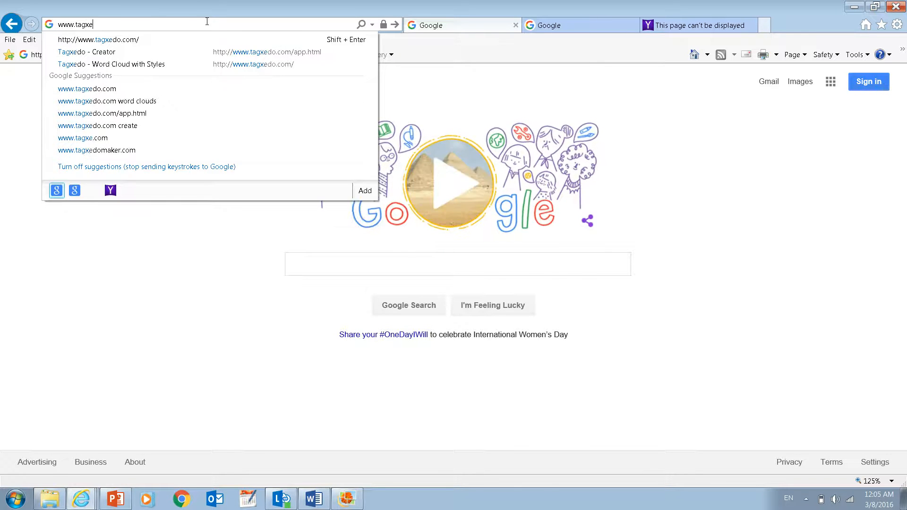
text(do.com)
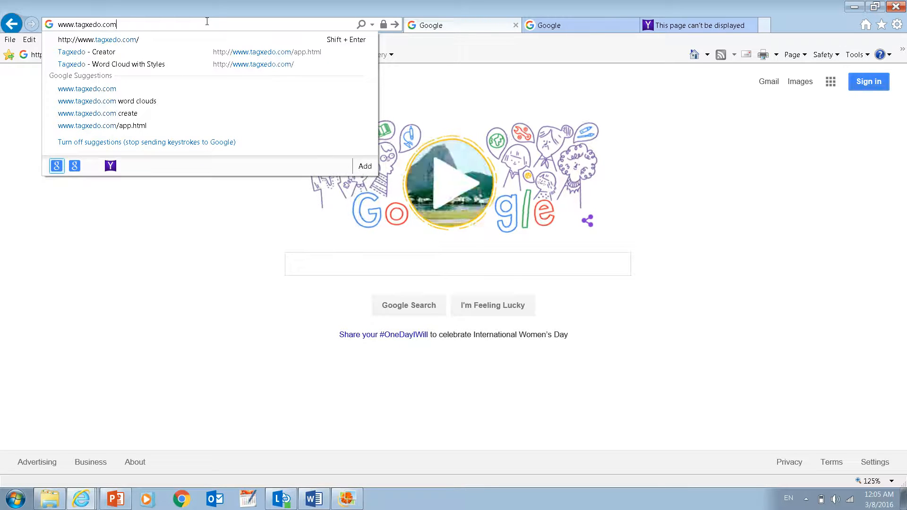
key(Return)
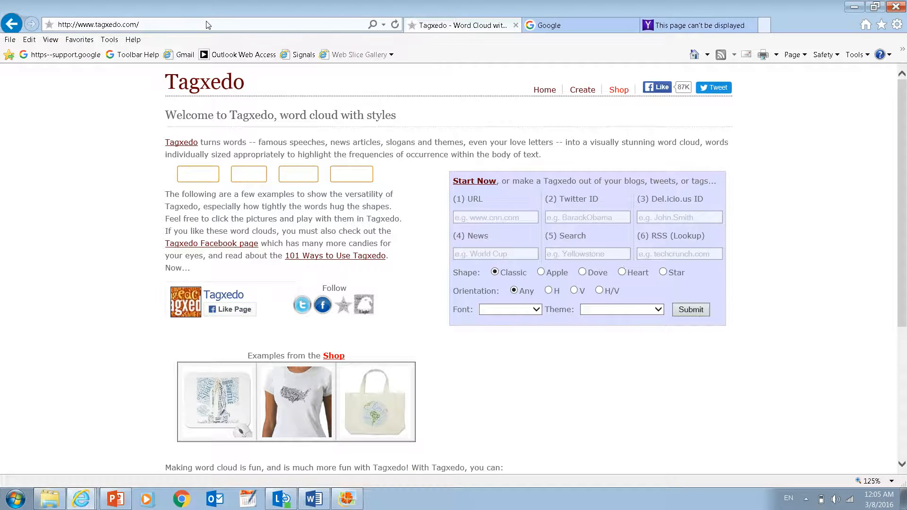
click(584, 91)
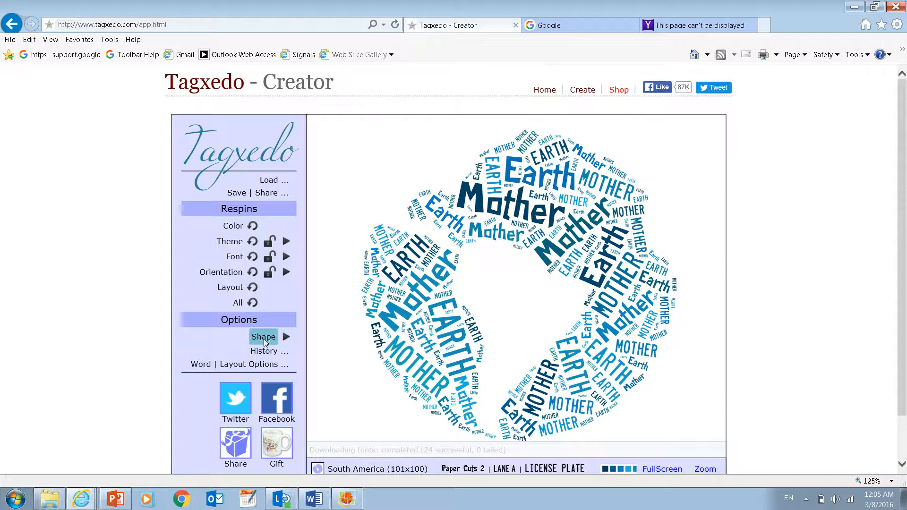
- Browse the word cloud shapes and add the image LongTree NoWhite CleanedUp.JPG as a custom shape
click(286, 337)
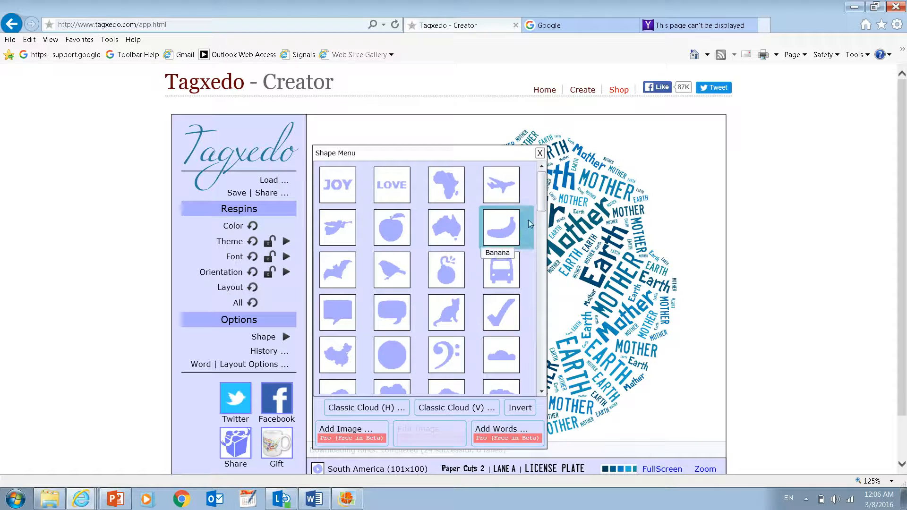
drag(541, 201, 541, 245)
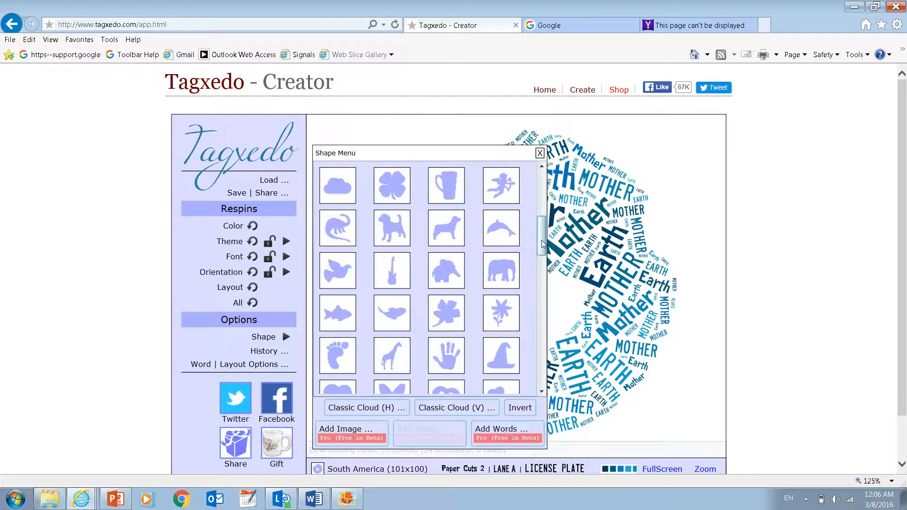
scroll(542, 263, down, 3)
drag(542, 263, 541, 382)
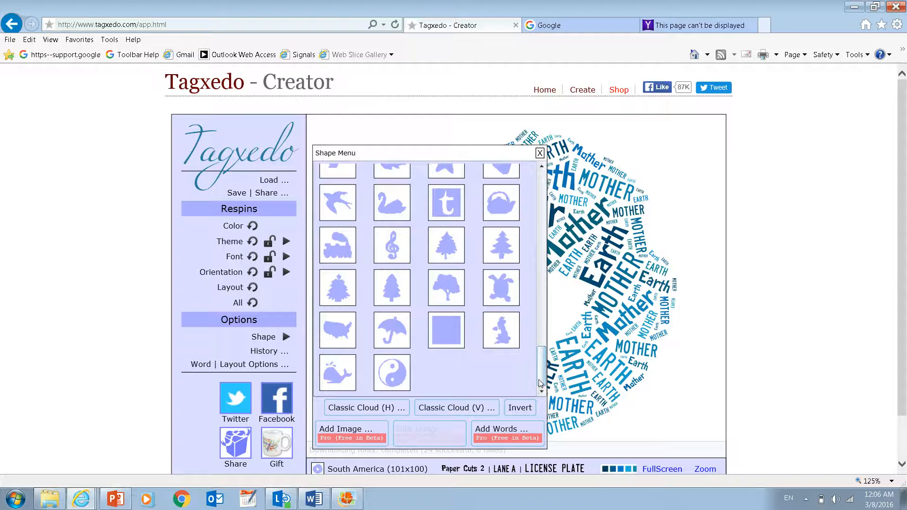
click(350, 430)
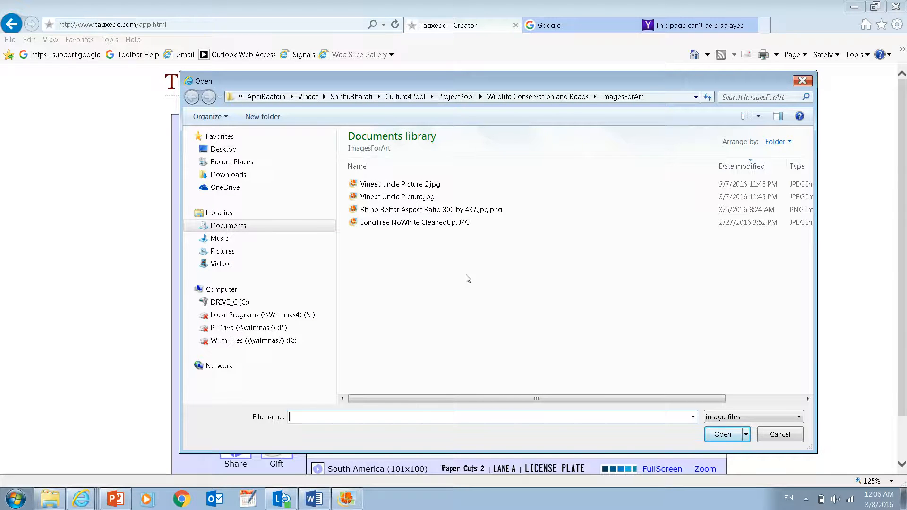
double_click(427, 222)
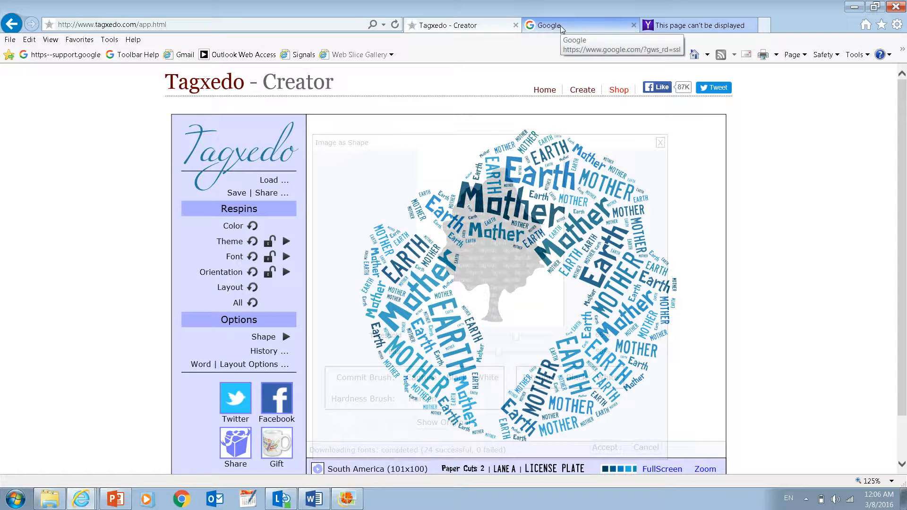
- Search Google in the second browser tab for "Animal silhouette" and show the image results
click(560, 26)
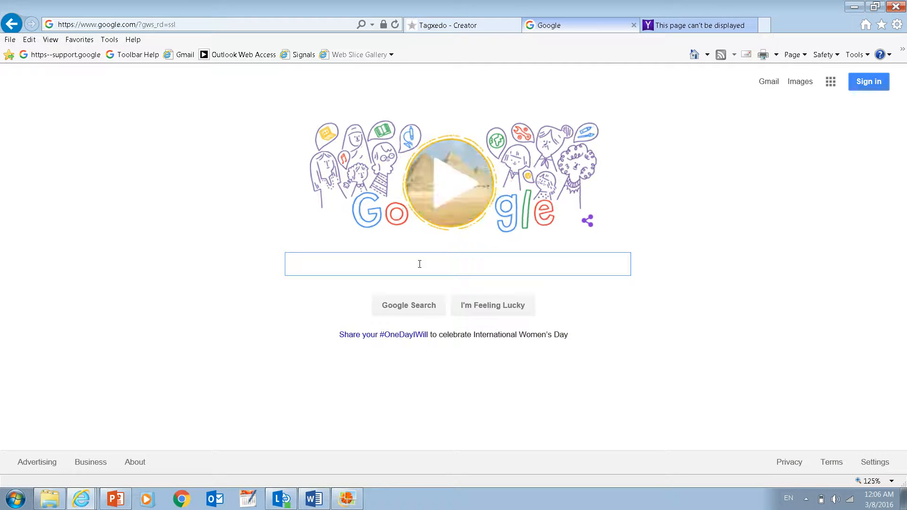
text(Animal silhouette)
key(Return)
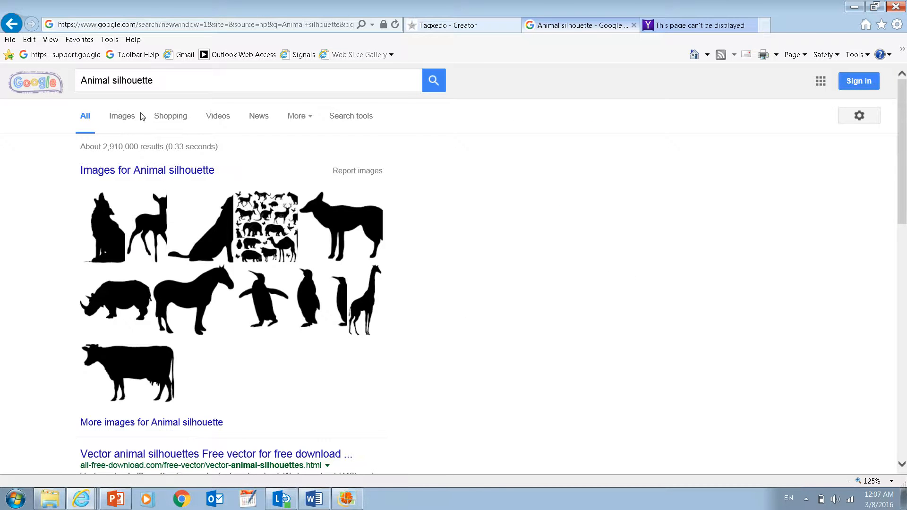
click(122, 115)
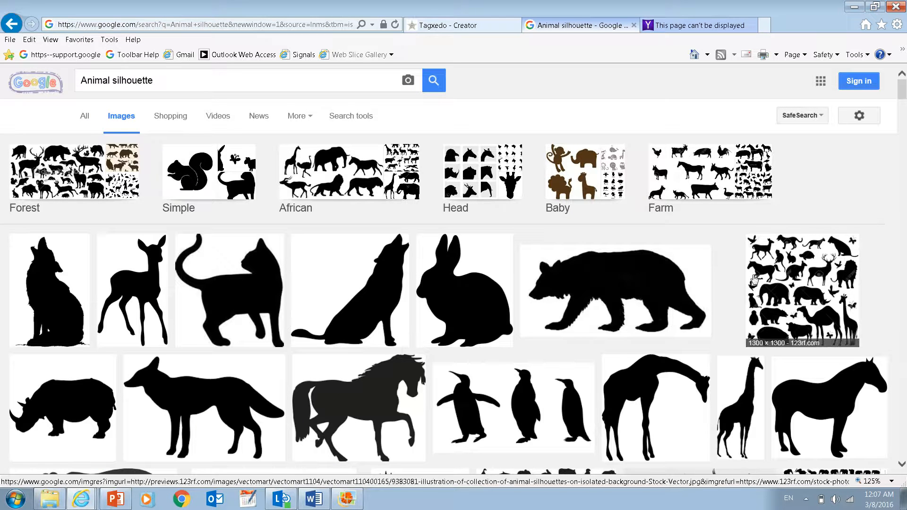
- Refine the image search to "Animal silhouette lion"
mouse_move(904, 91)
mouse_down()
mouse_move(904, 104)
mouse_move(904, 87)
mouse_up()
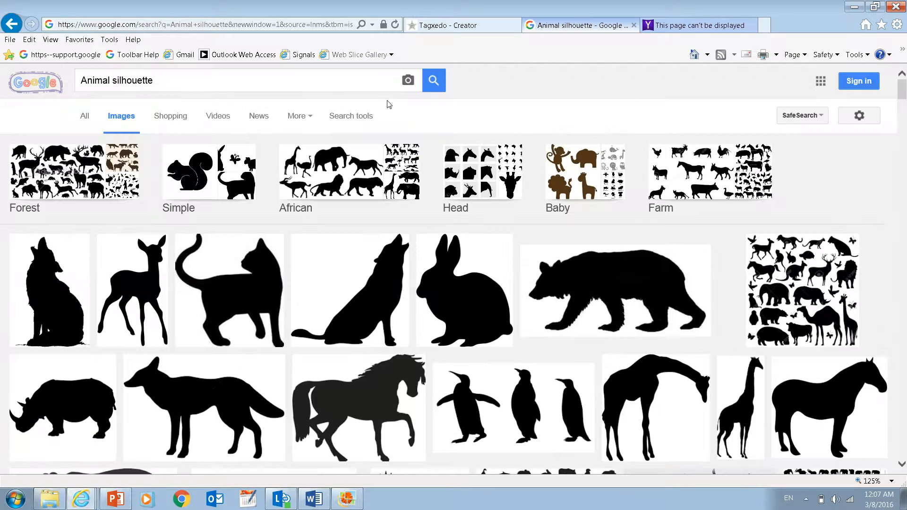
click(298, 81)
text(lion)
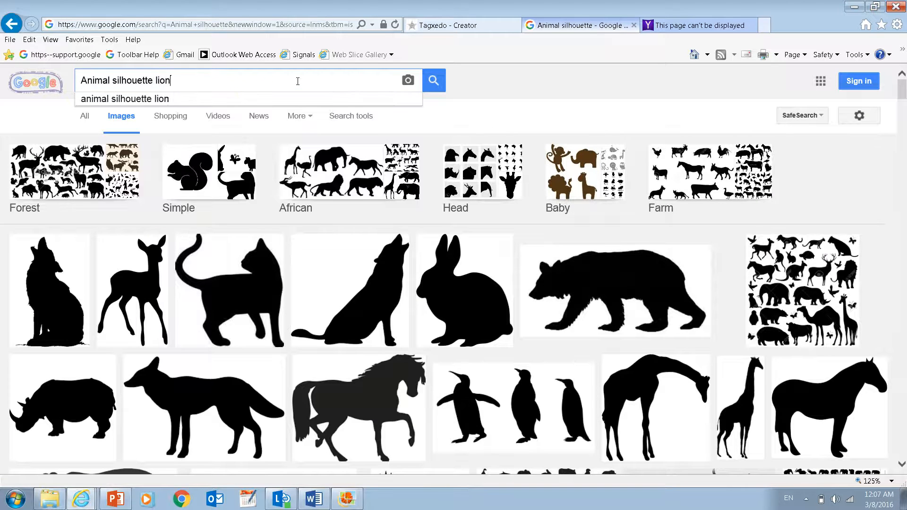
key(Return)
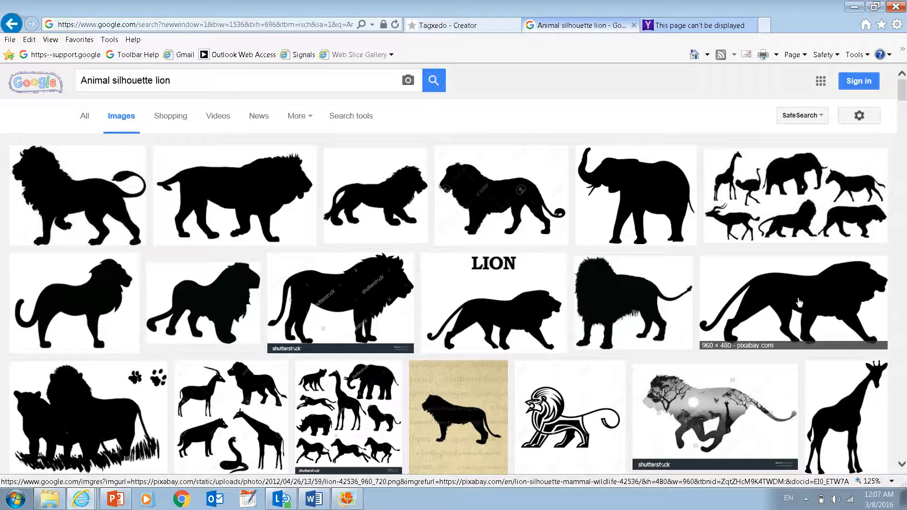
- Back in the Tagxedo tab, set the tree image's threshold to 93% and blur to 10%, and accept it as the shape
click(471, 28)
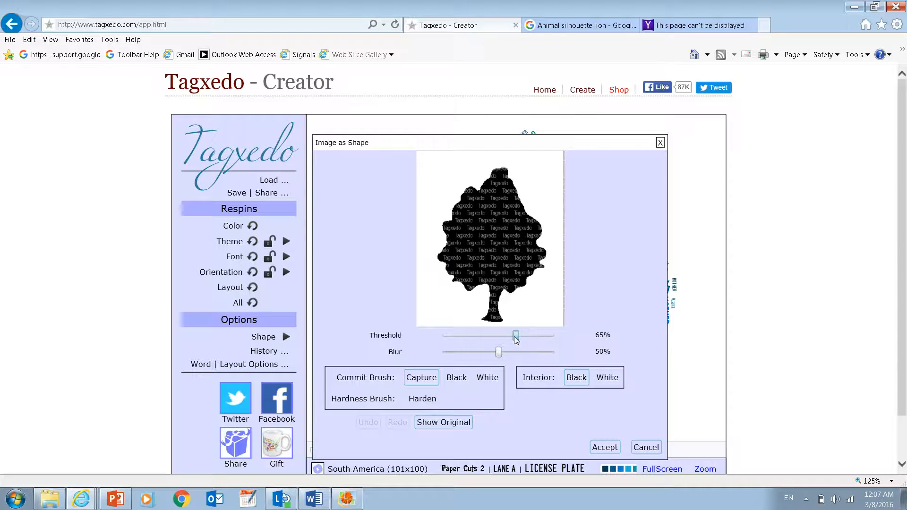
drag(515, 337, 547, 339)
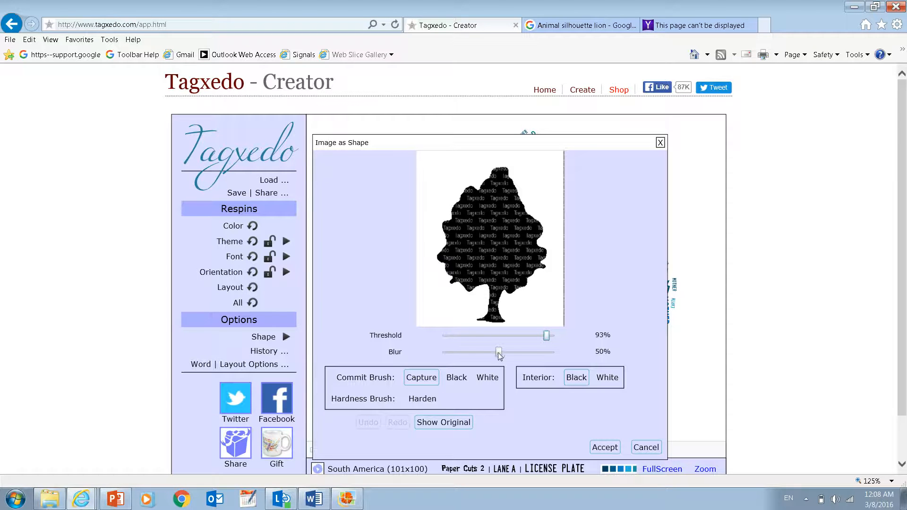
drag(498, 352, 455, 355)
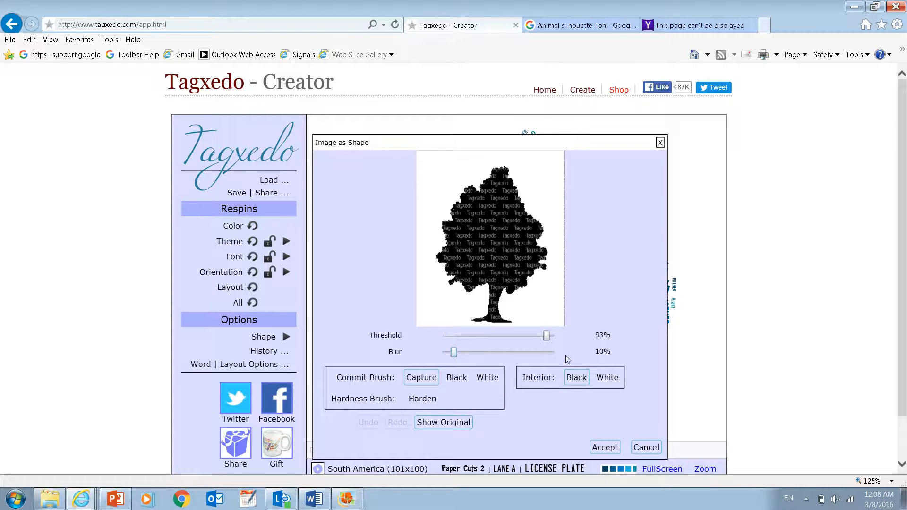
click(605, 448)
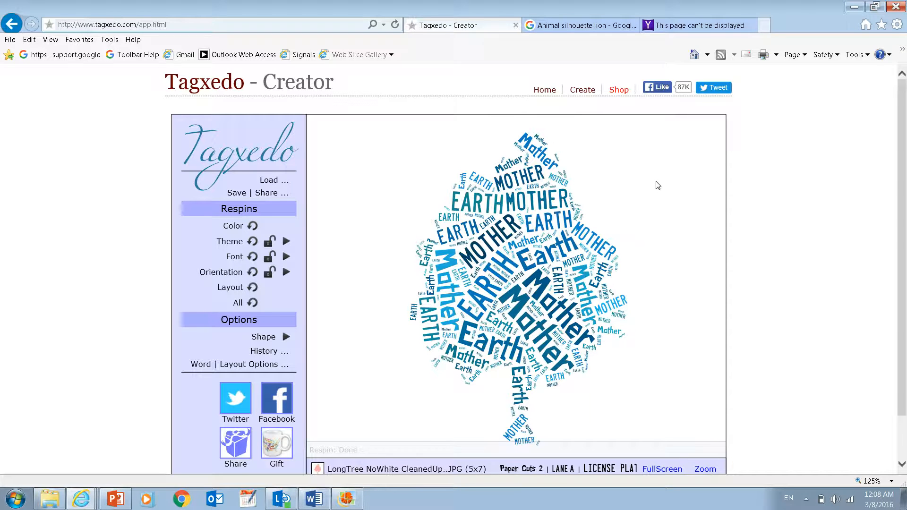
- Invert the shapes and apply the inverted custom tree so the words fill the area around it
click(285, 337)
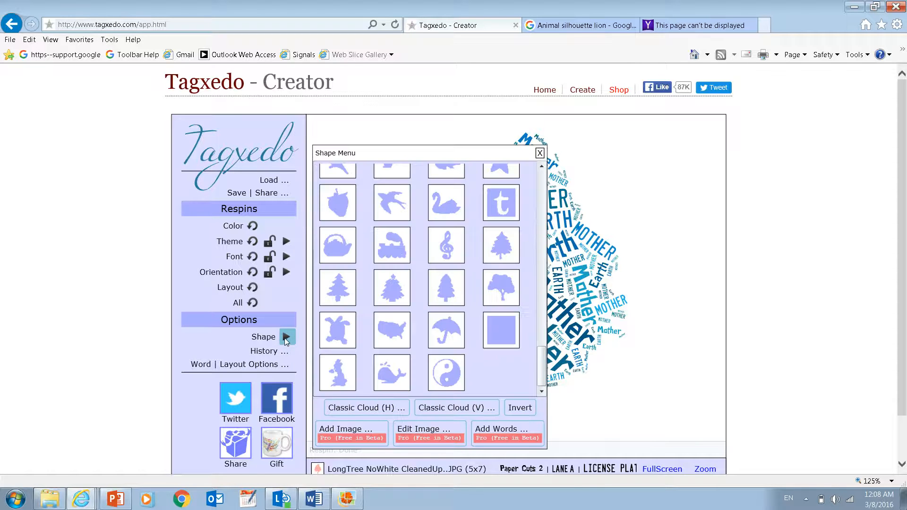
click(521, 409)
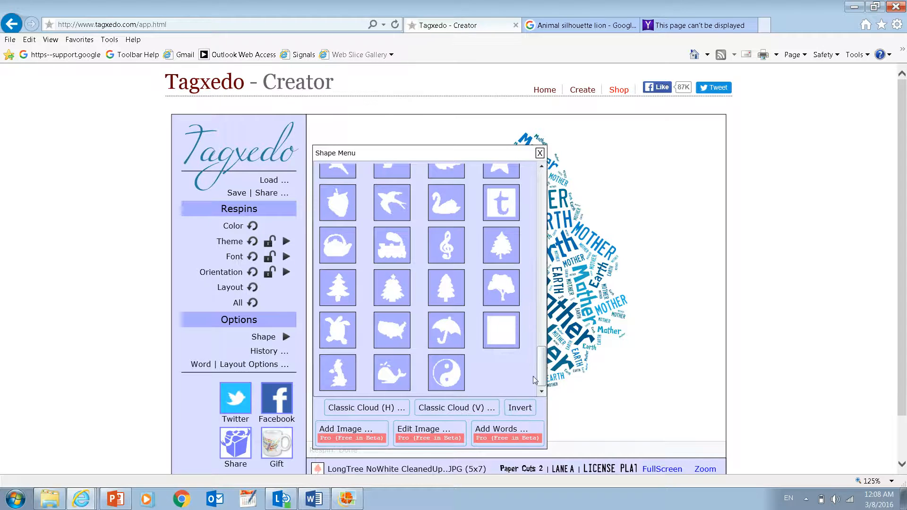
drag(542, 373, 540, 194)
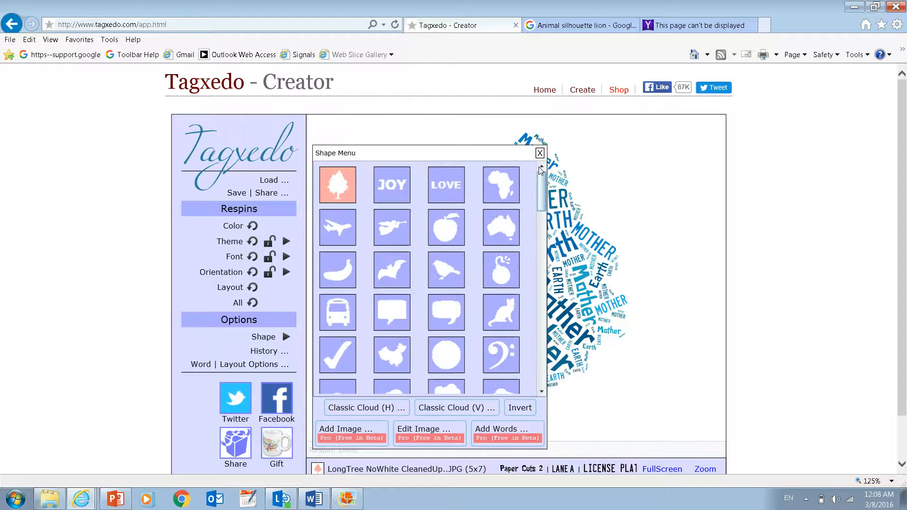
click(344, 177)
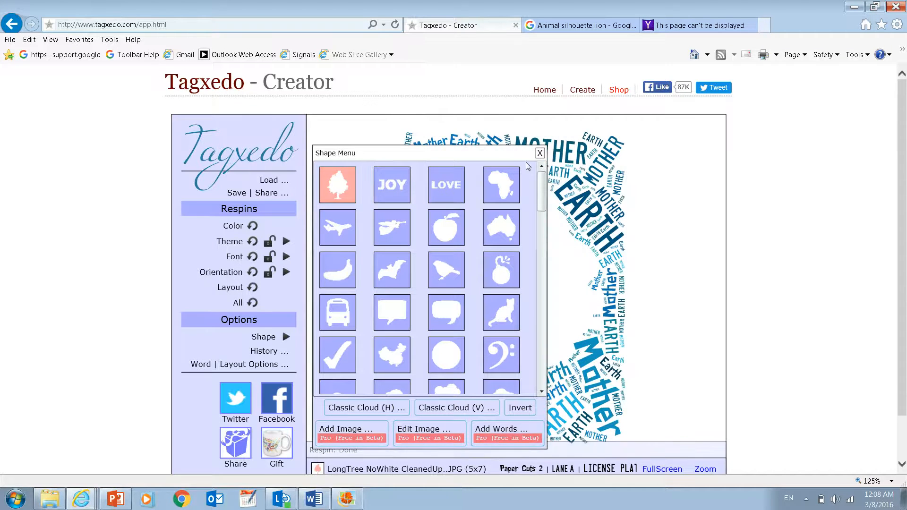
click(539, 153)
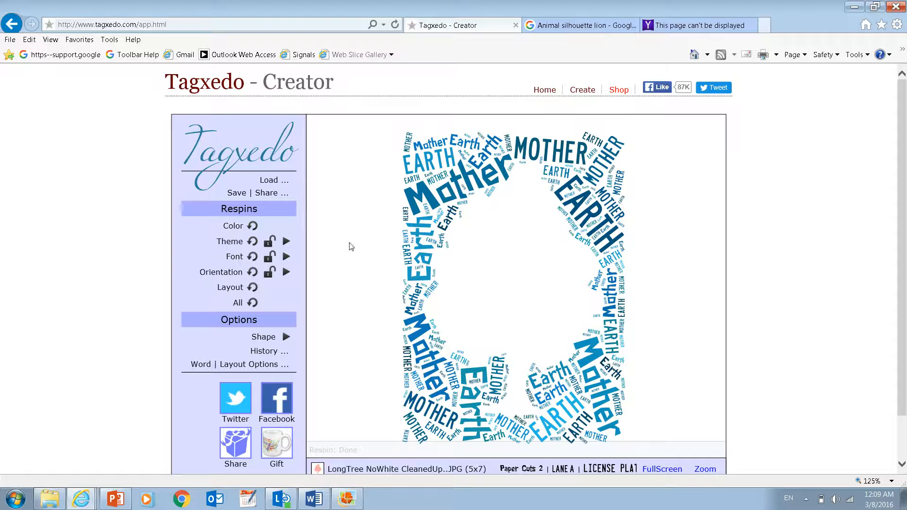
- Open the text loading dialog and enter the words "Lion Squirrel BengalTiger Owlet Bear Bird RedPanda" as the cloud's text
click(273, 182)
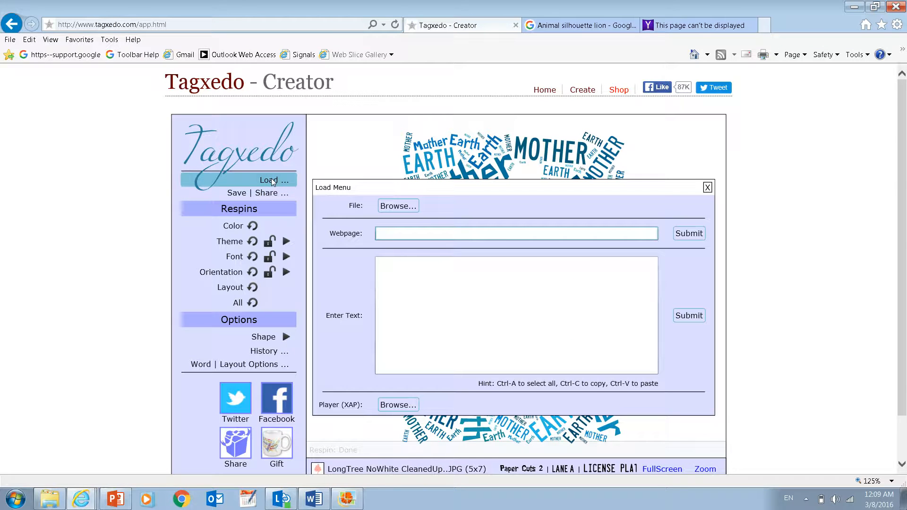
click(424, 294)
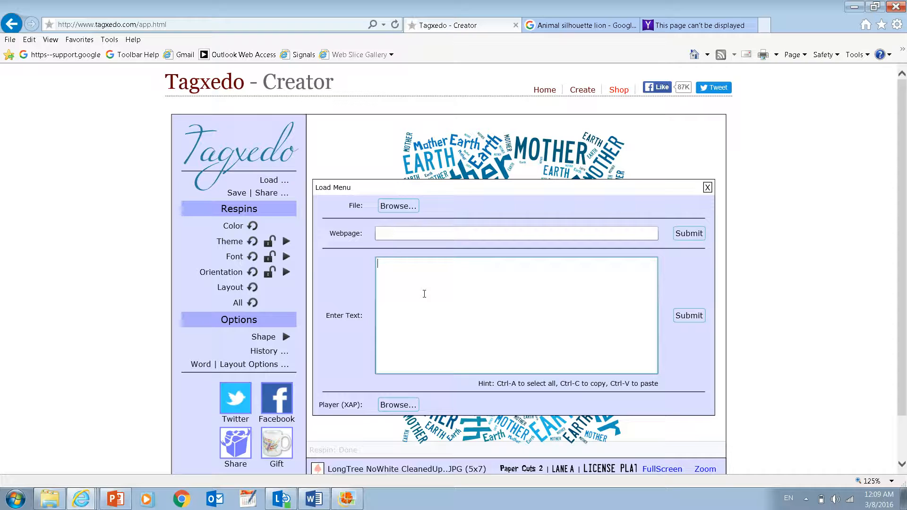
text(Lion Squirrel BengalTiger Ow)
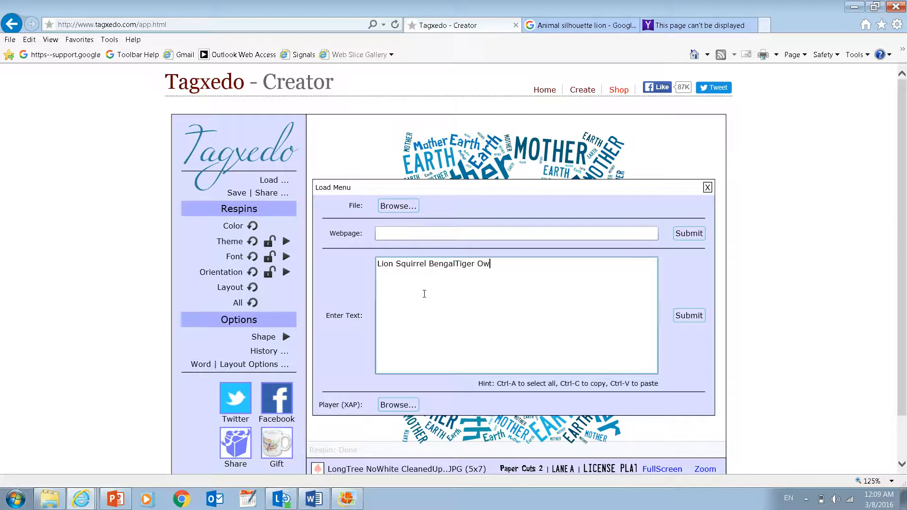
text(let Bear Bird RedPanda)
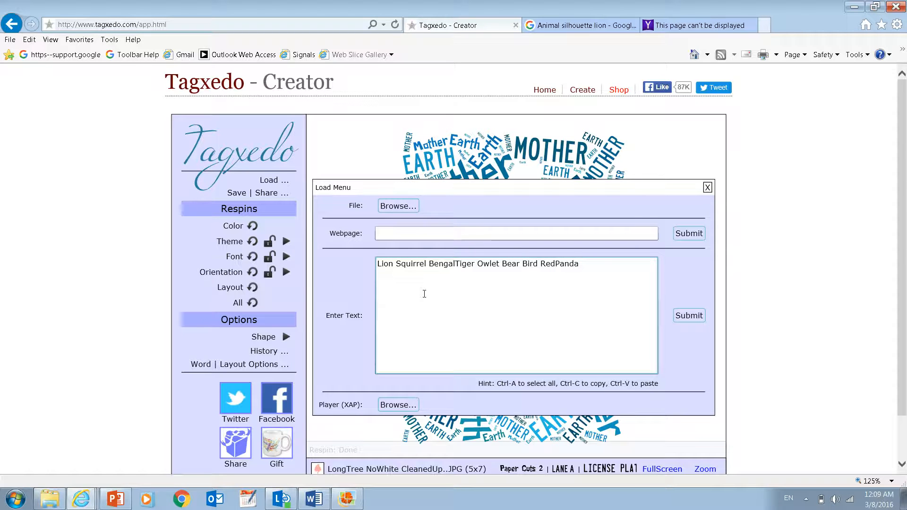
text( Animals End)
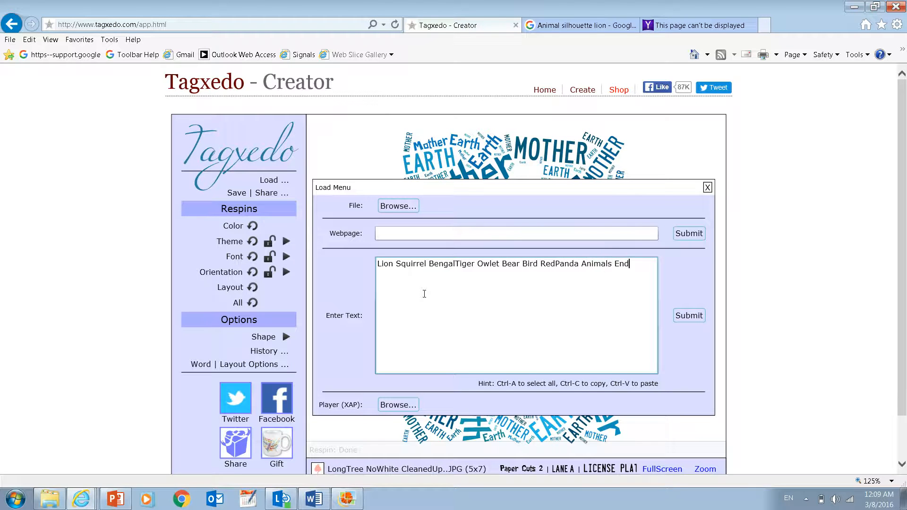
text(angered)
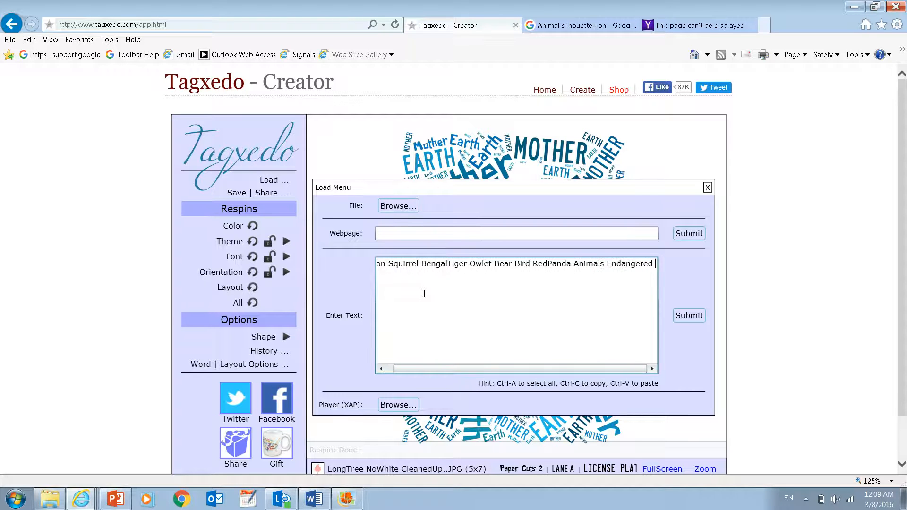
text( Prote)
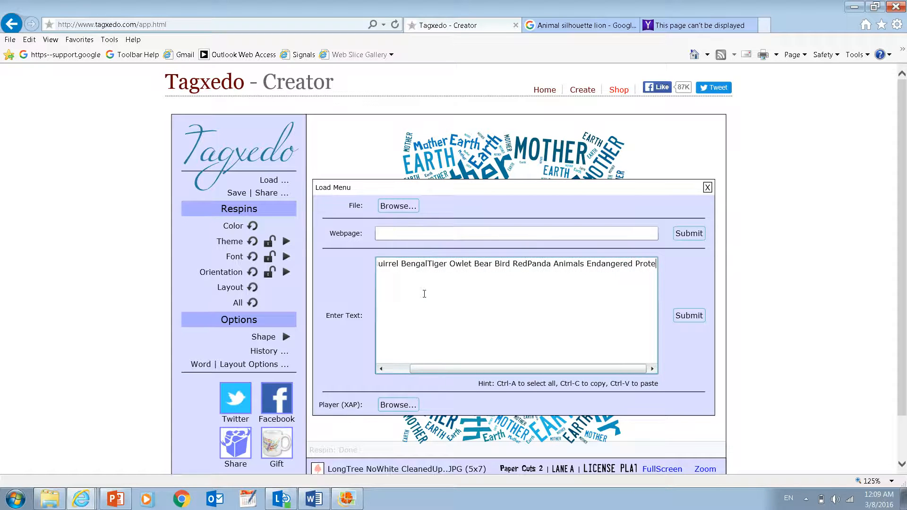
text(ct Indi)
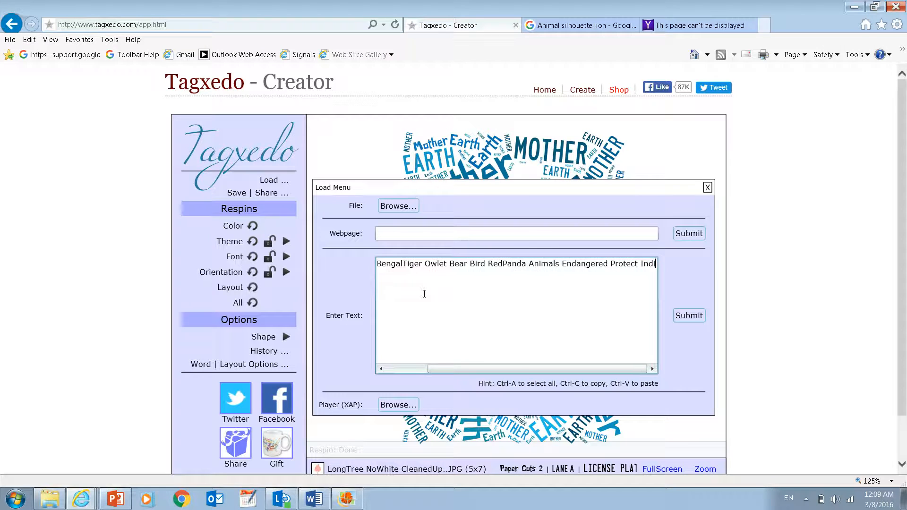
text(a Jungle )
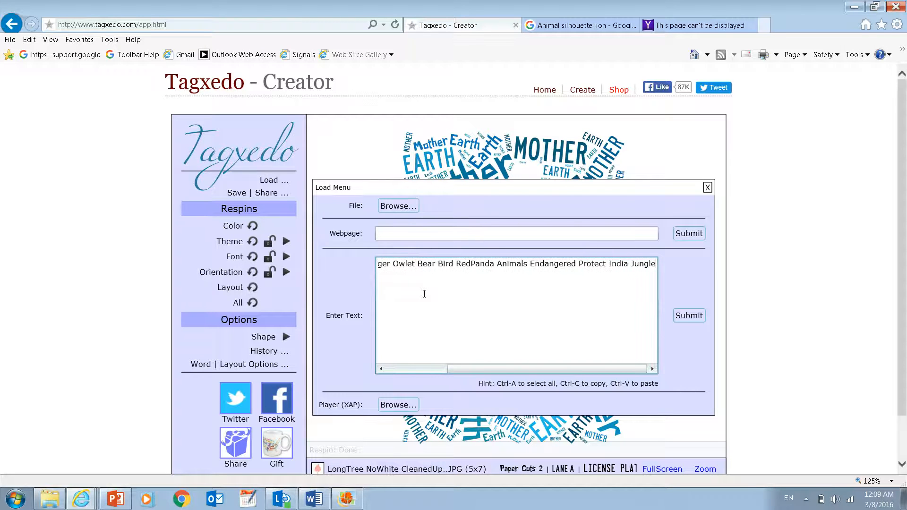
text(Save Help)
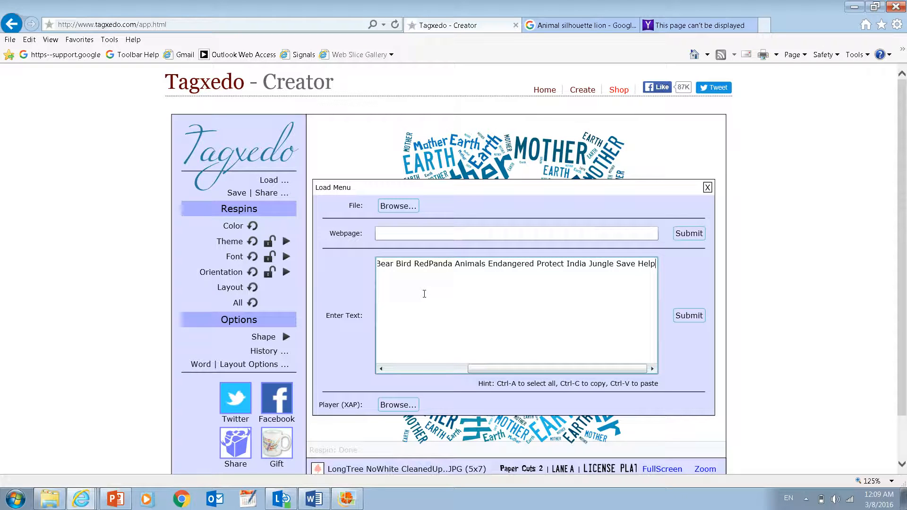
text( Vineet)
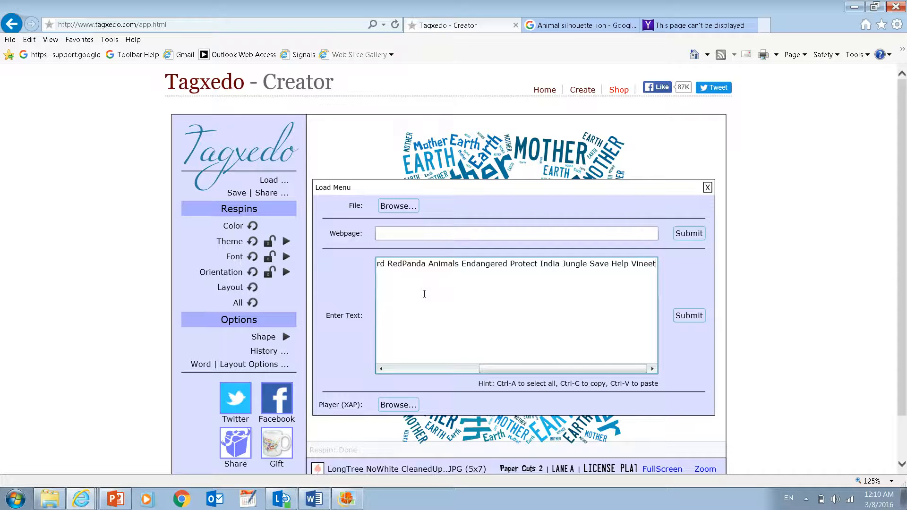
- Append "Lion" five times and "Endangered" twice to the end of the text to give them more weight
text(Li)
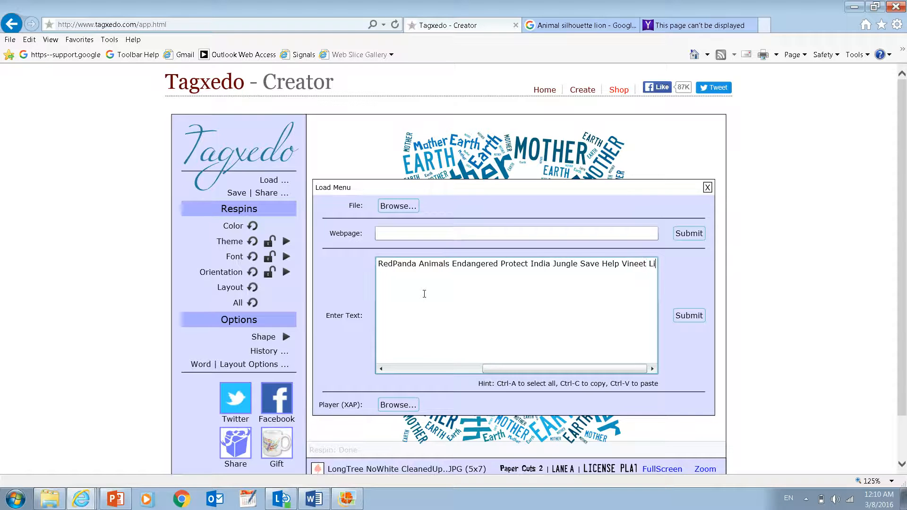
text(on Lion Lio)
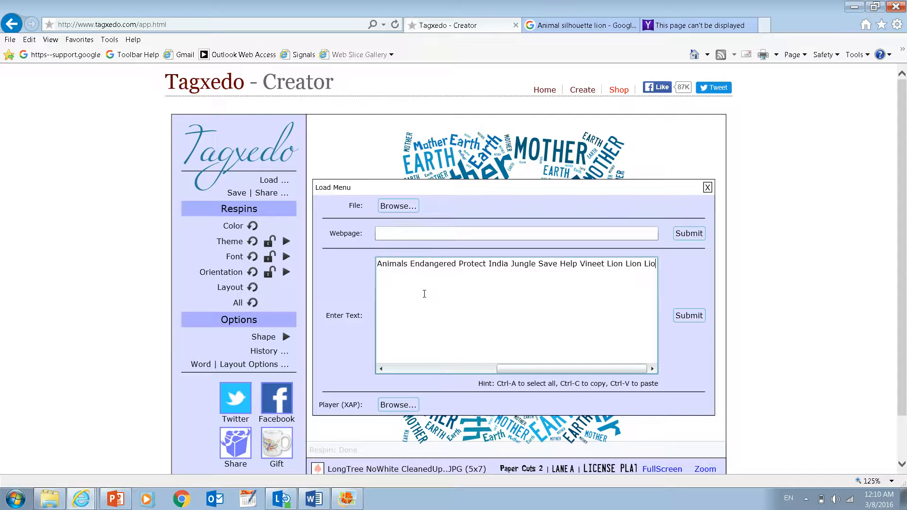
text(n Lion Lion Lion Lion)
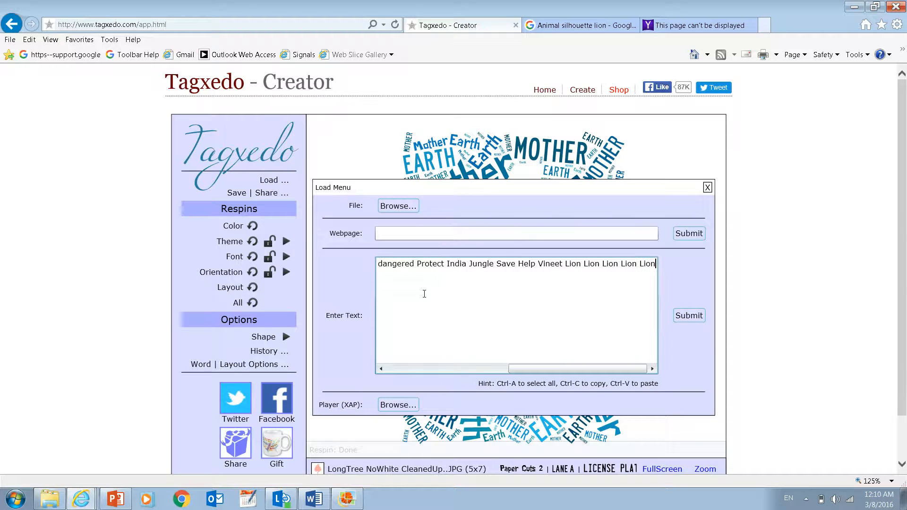
text( Enda)
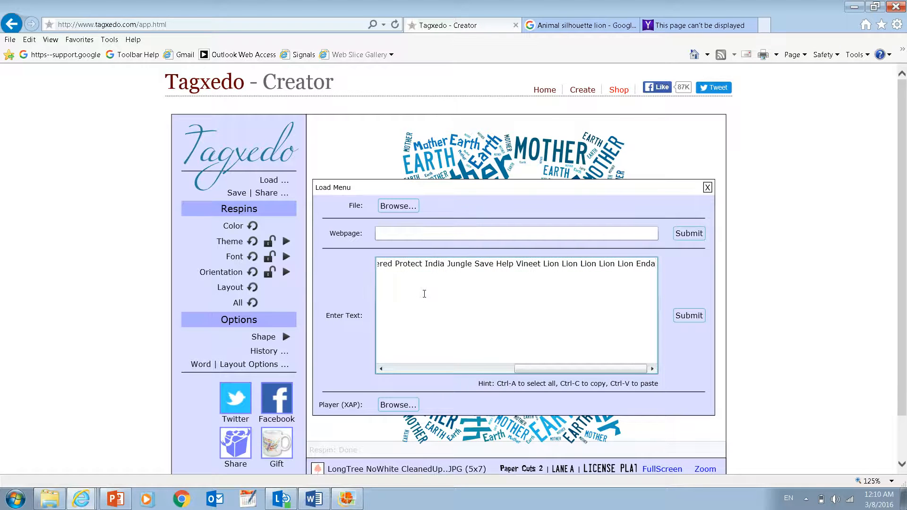
text(nd)
key(BackSpace)
key(BackSpace)
key(BackSpace)
text(angered Endangered)
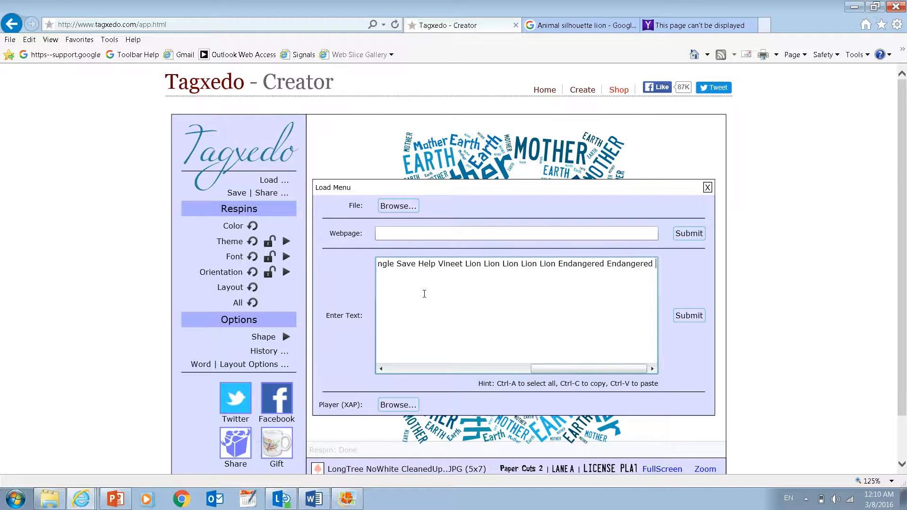
text( Vineet )
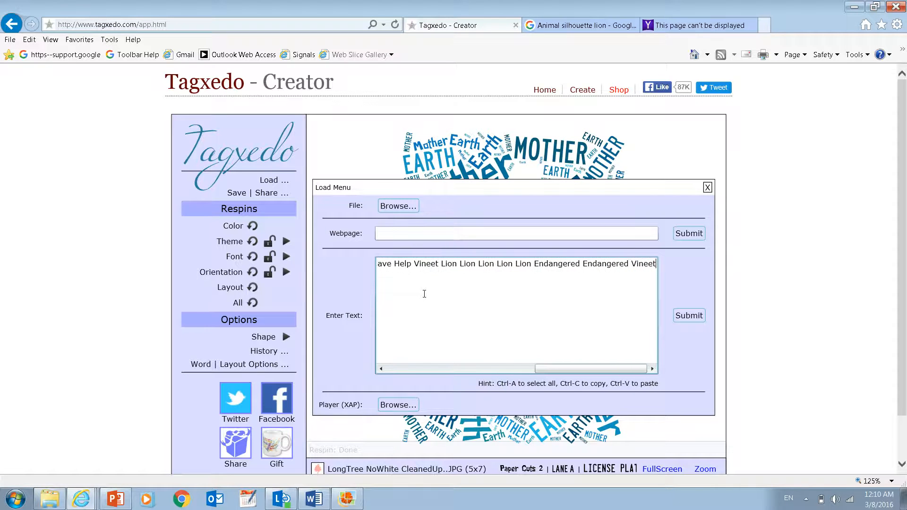
text(Vineet Vin)
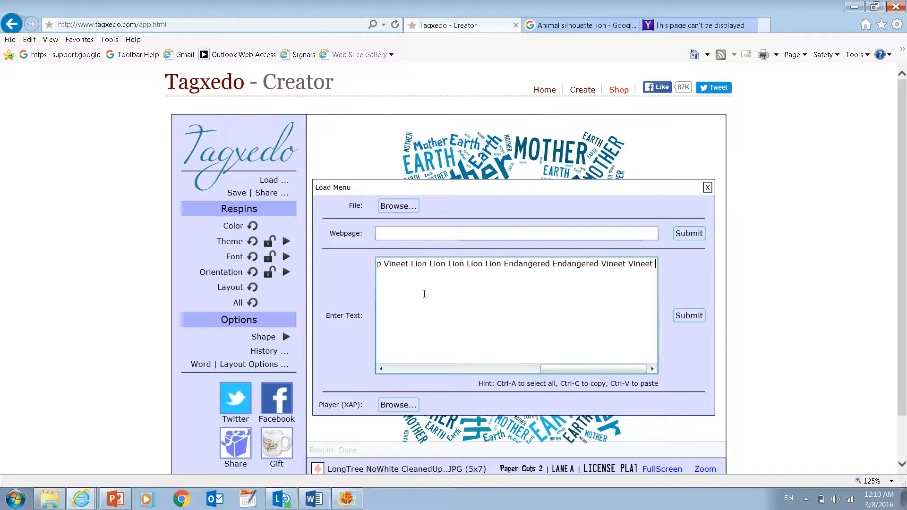
text(eet)
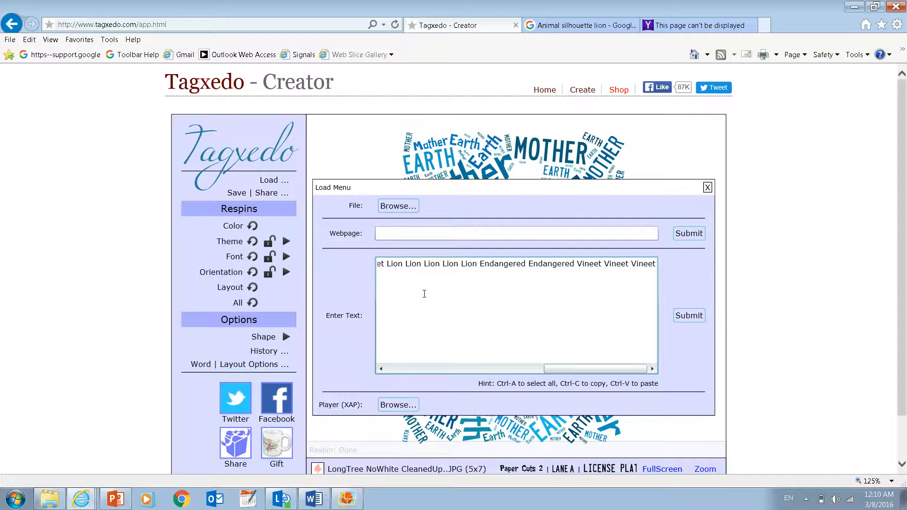
- Append the person's first name three more times, submit the text to the word cloud and close the dialog
click(690, 315)
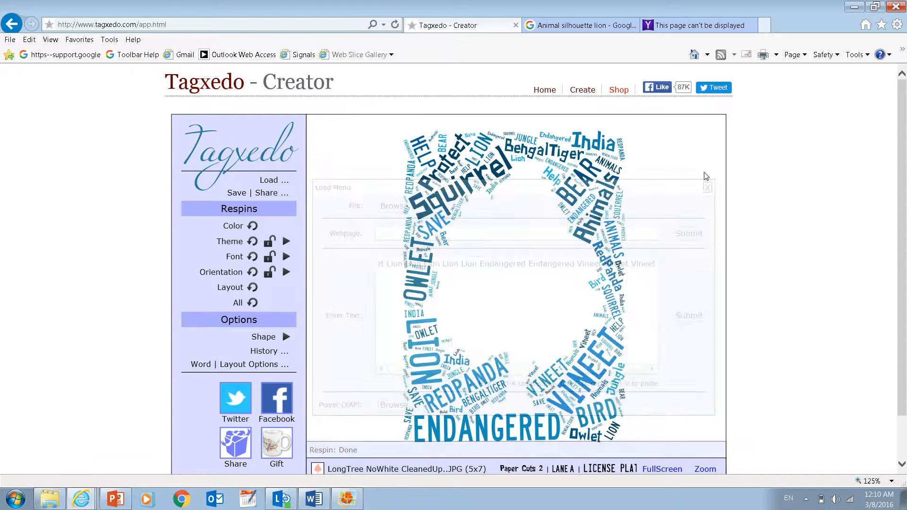
click(707, 188)
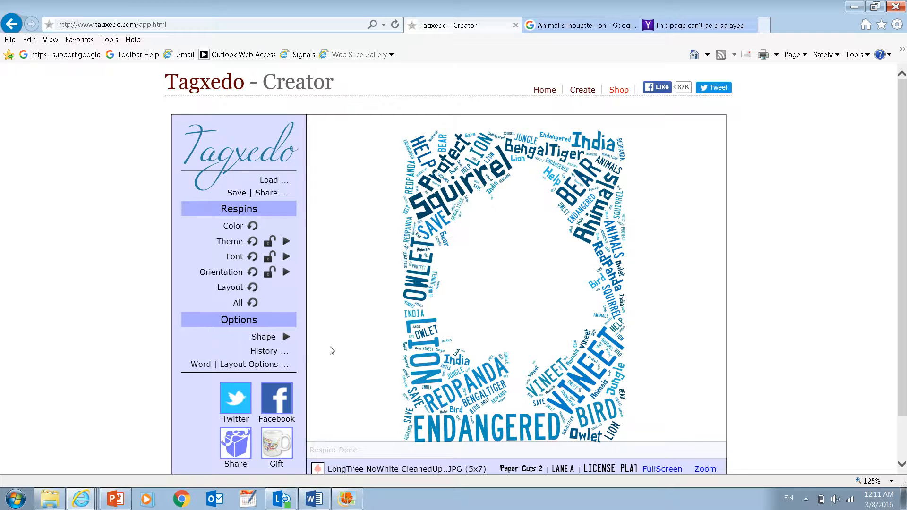
- In the word options, set Combine Identical Words to No
click(266, 363)
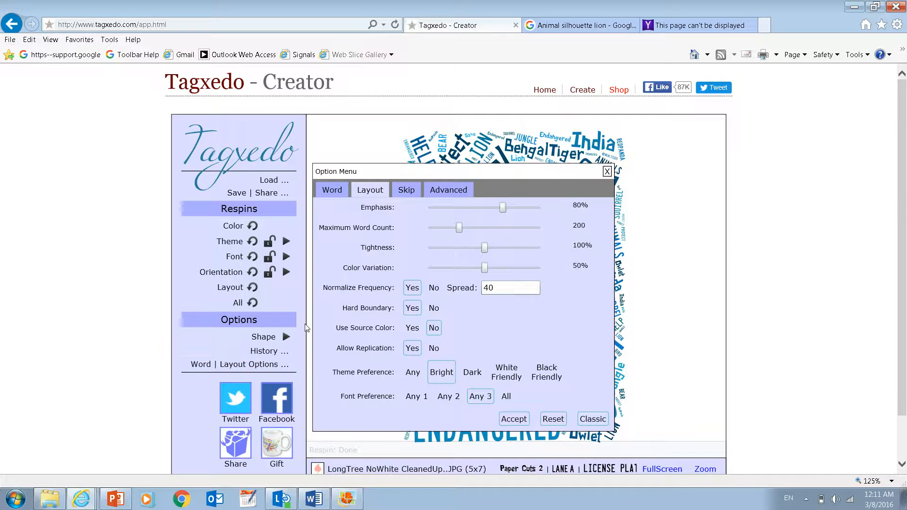
click(331, 190)
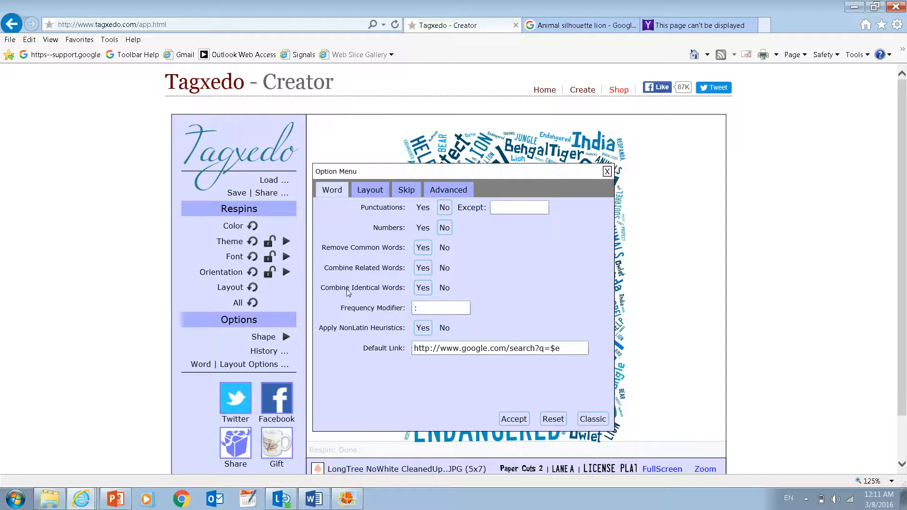
click(445, 288)
- In the layout options, set Maximum Word Count to 600, Tightness to 150% and Font Preference to All, and accept the changes
click(365, 188)
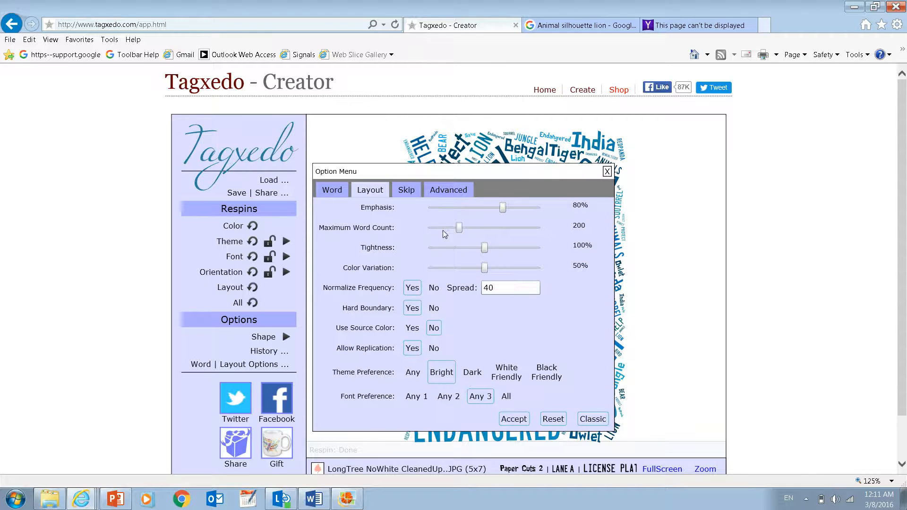
drag(458, 232, 547, 230)
drag(485, 250, 541, 251)
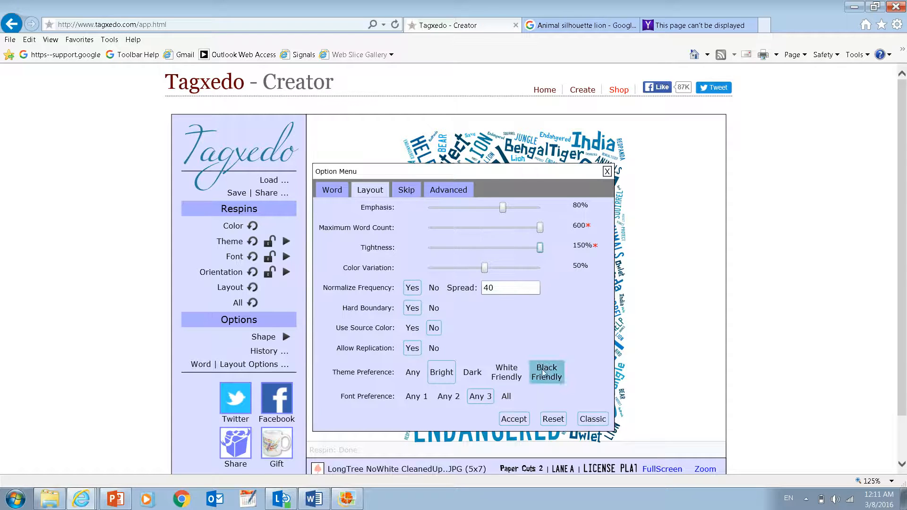
click(506, 398)
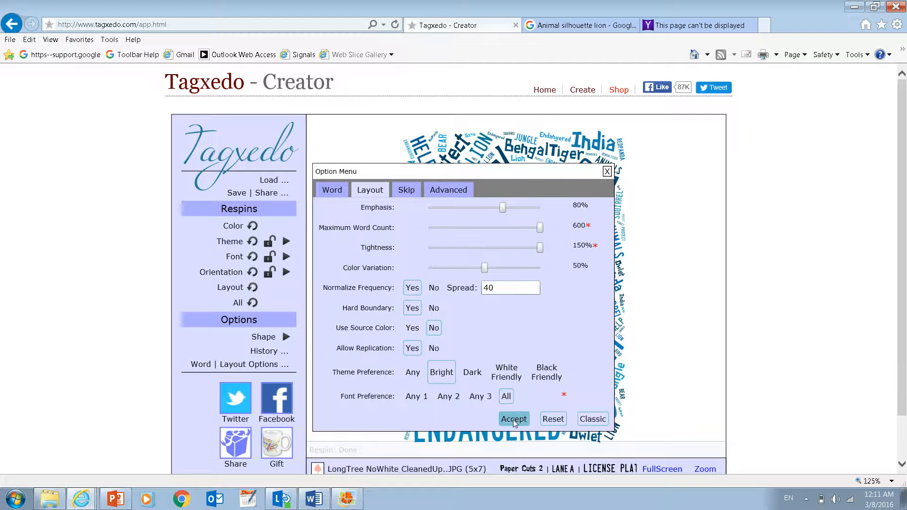
click(513, 420)
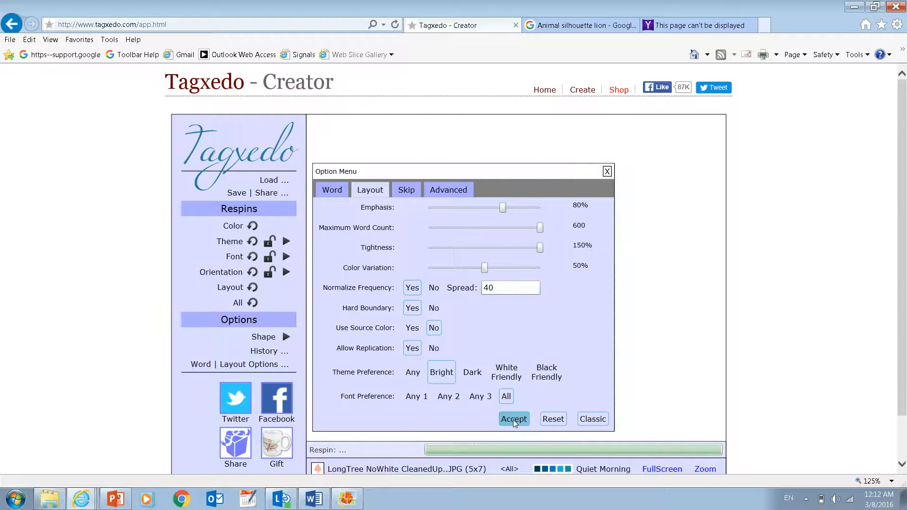
click(607, 171)
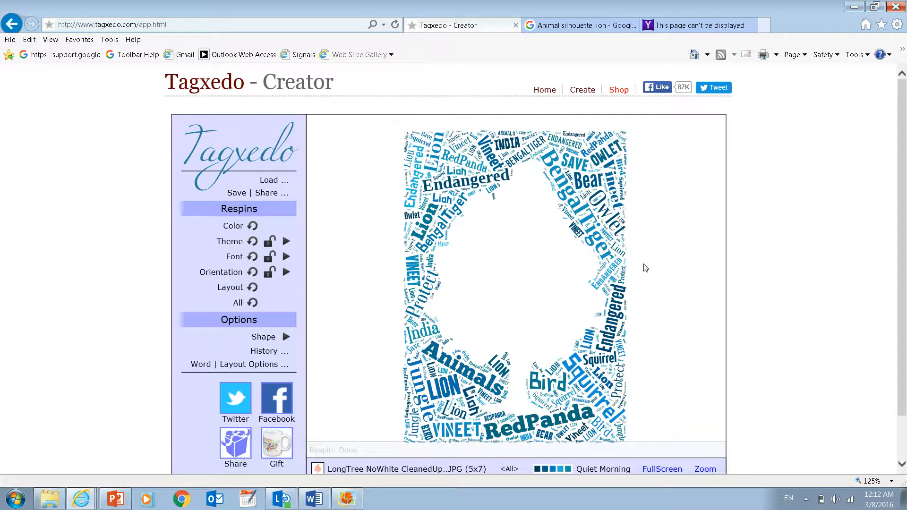
- Set the orientation of the words in the cloud to Horizontal
click(286, 272)
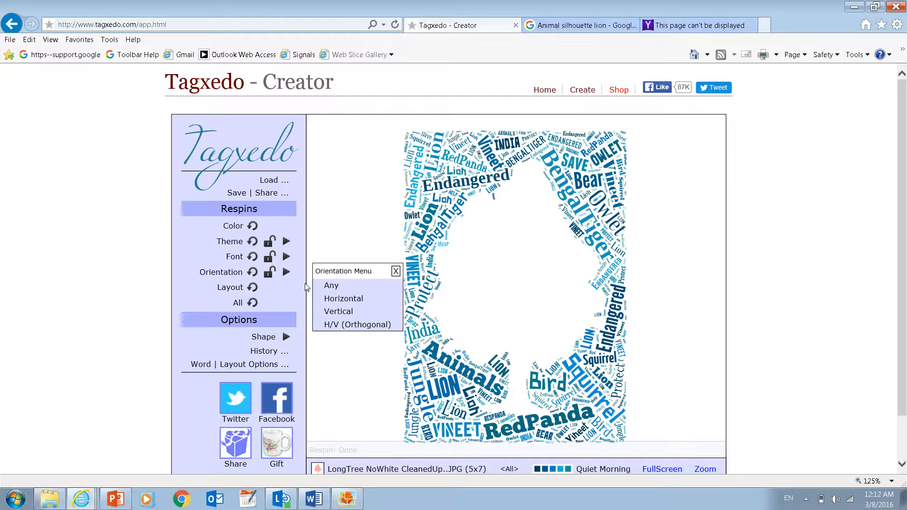
click(326, 285)
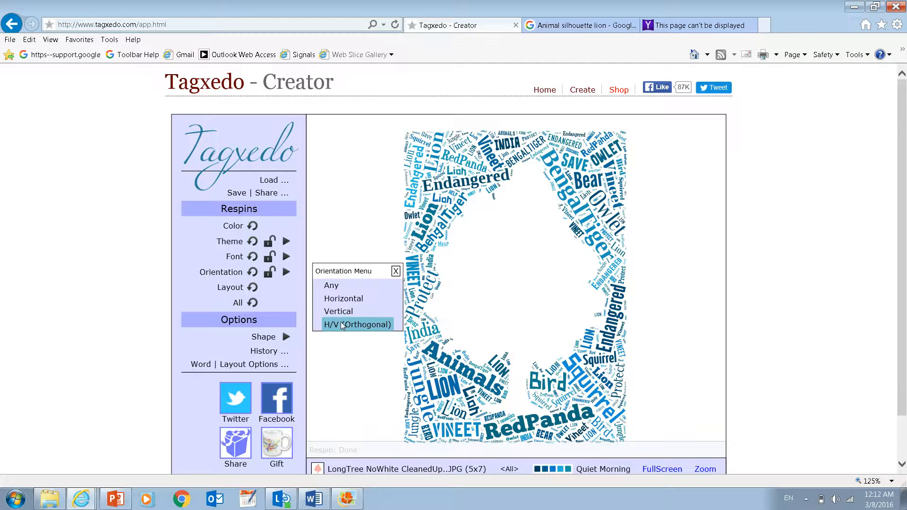
click(361, 299)
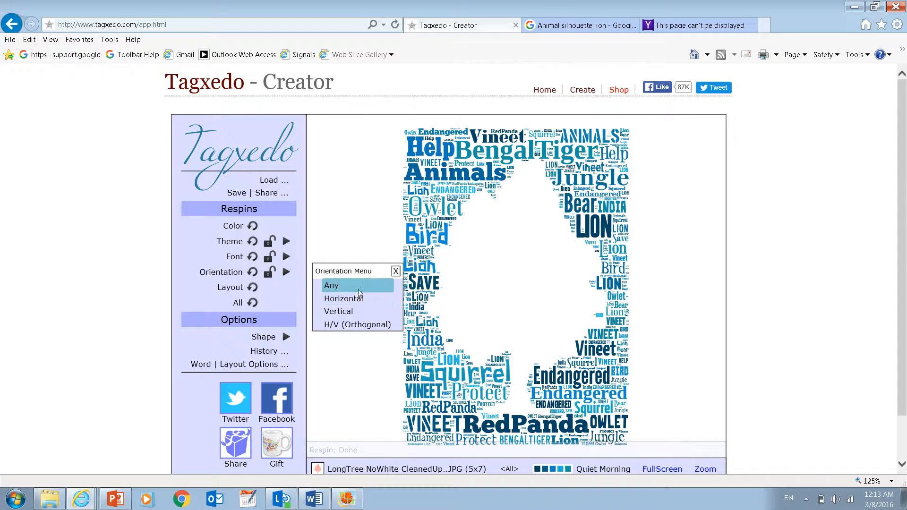
click(396, 271)
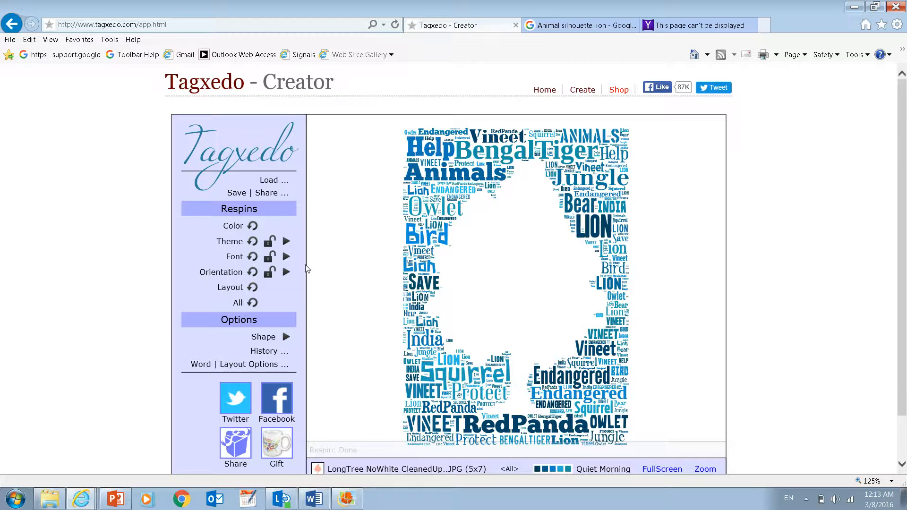
- Lock the orientation setting and try the Vertical orientation before returning the words to Horizontal
click(268, 273)
click(286, 273)
click(351, 313)
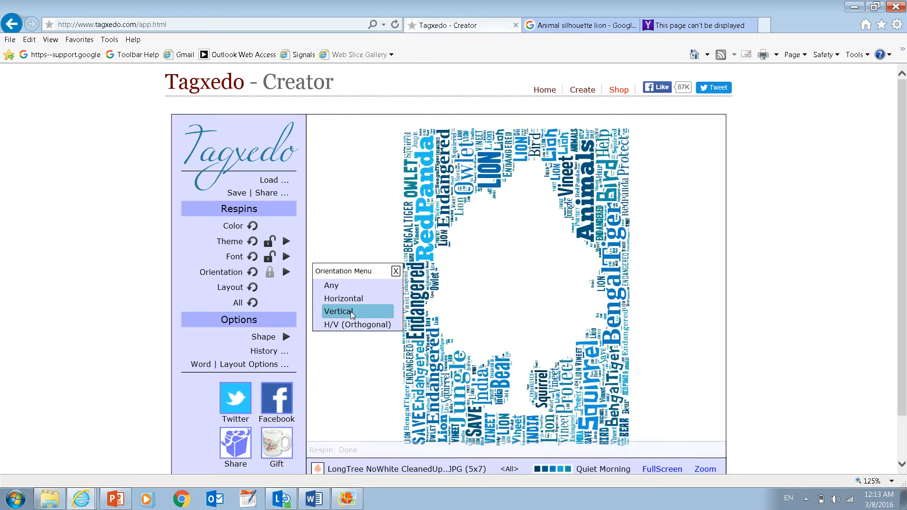
click(356, 302)
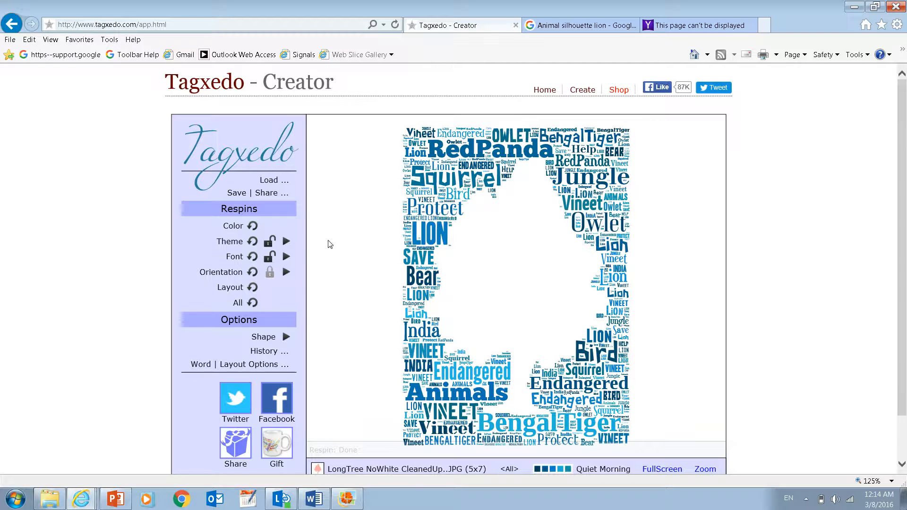
- Apply the Bejeweled Bird Wings color theme to the word cloud and close the theme list
click(286, 242)
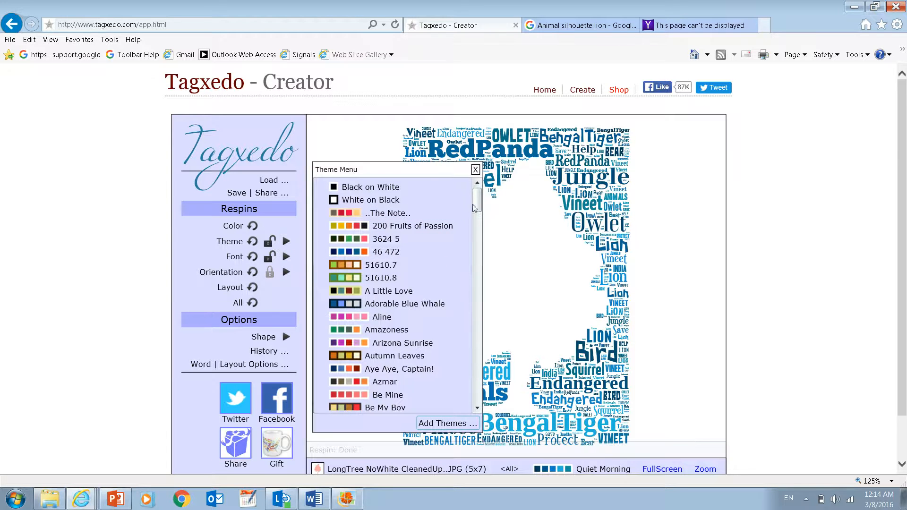
mouse_move(477, 228)
mouse_down()
mouse_move(477, 353)
mouse_move(479, 202)
mouse_move(478, 213)
mouse_up()
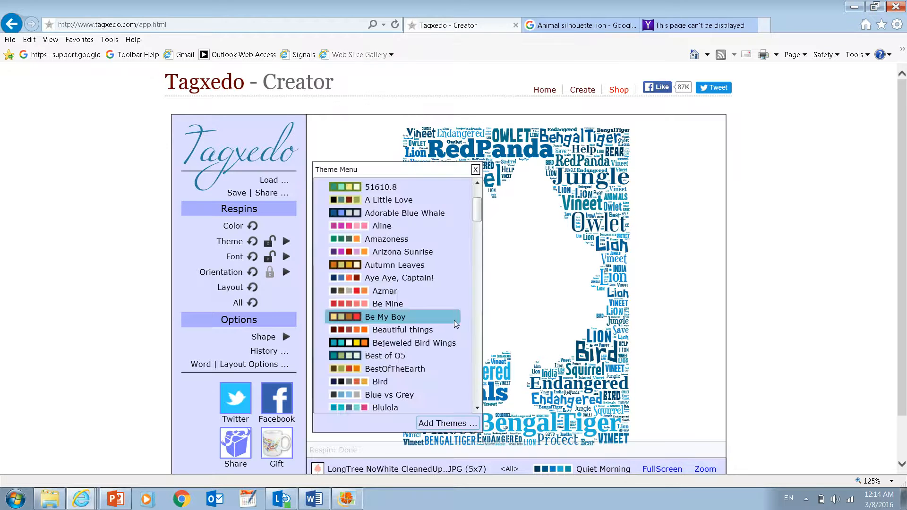
click(401, 344)
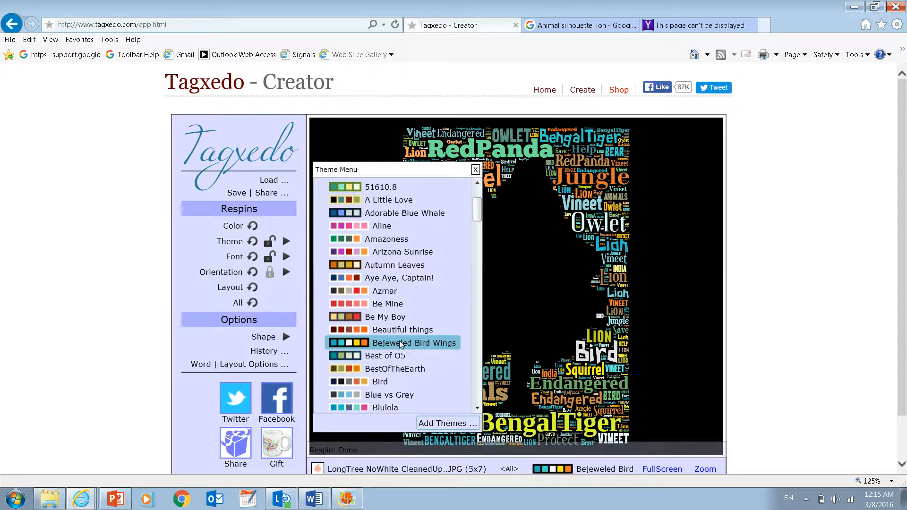
click(475, 170)
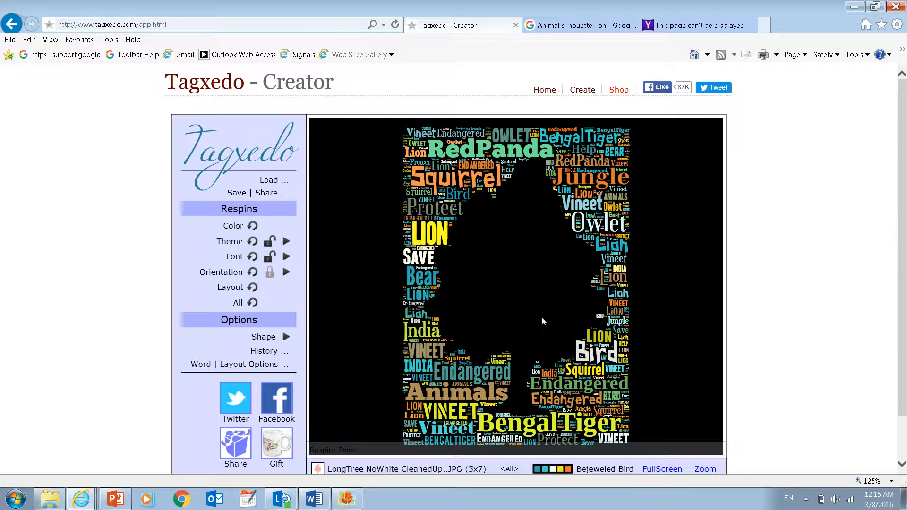
- Try the Autumn Leaves, Brightness Falls, Cake Bakery and Candy Corn color themes on the word cloud
click(286, 241)
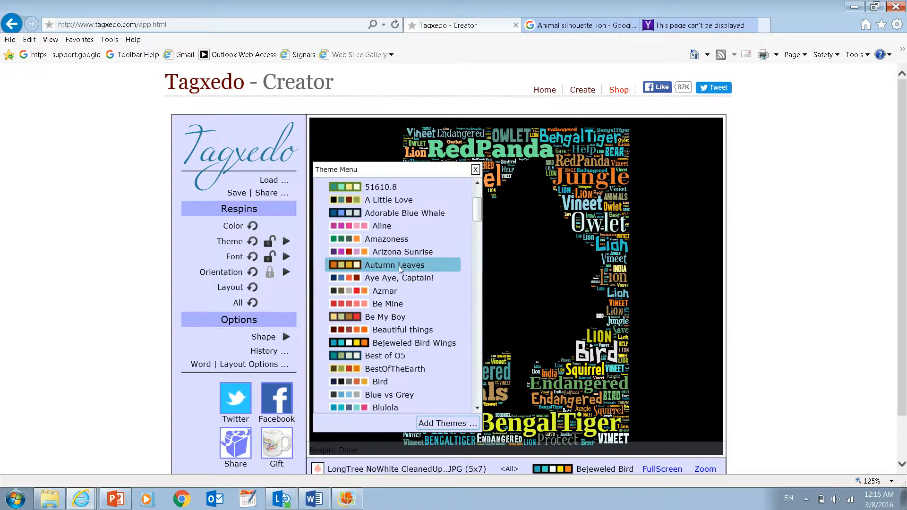
click(359, 264)
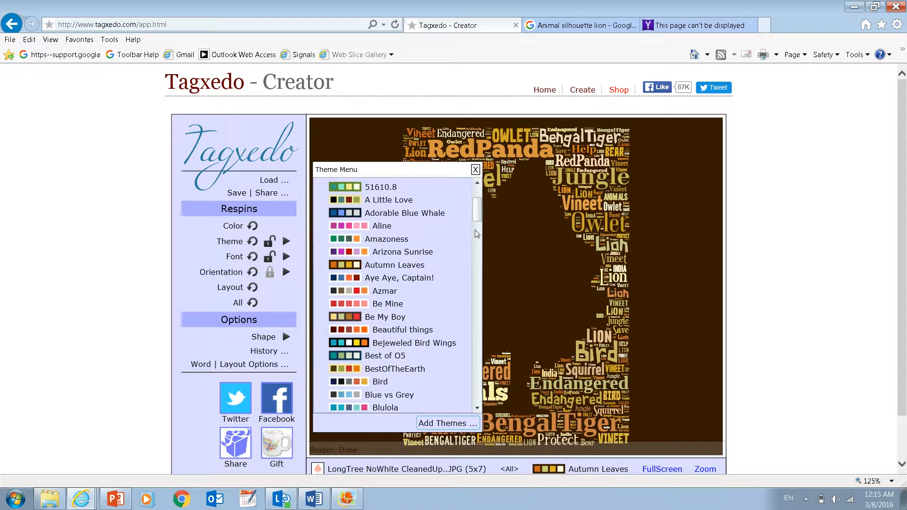
scroll(476, 218, down, 3)
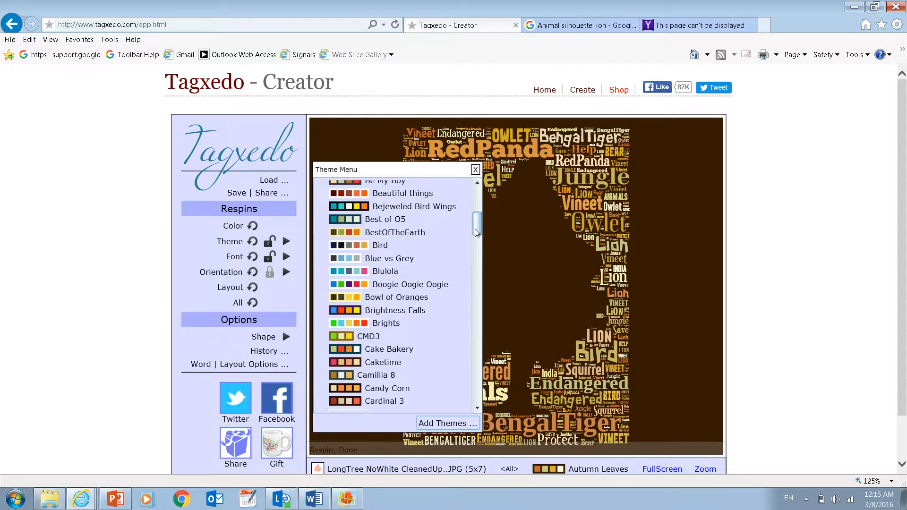
click(427, 310)
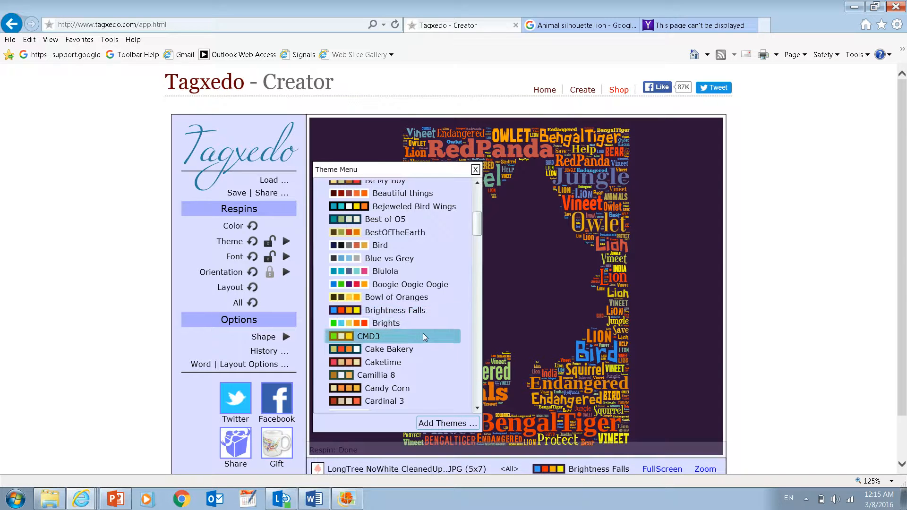
click(403, 350)
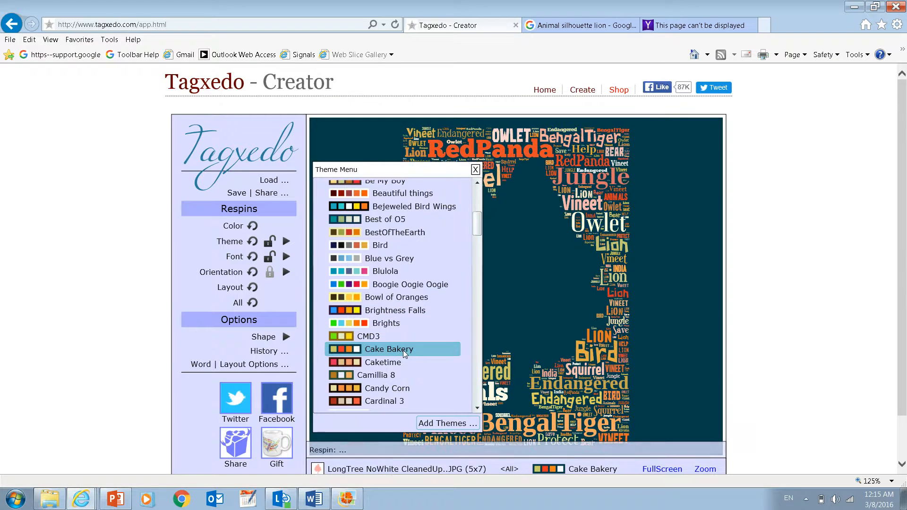
click(405, 389)
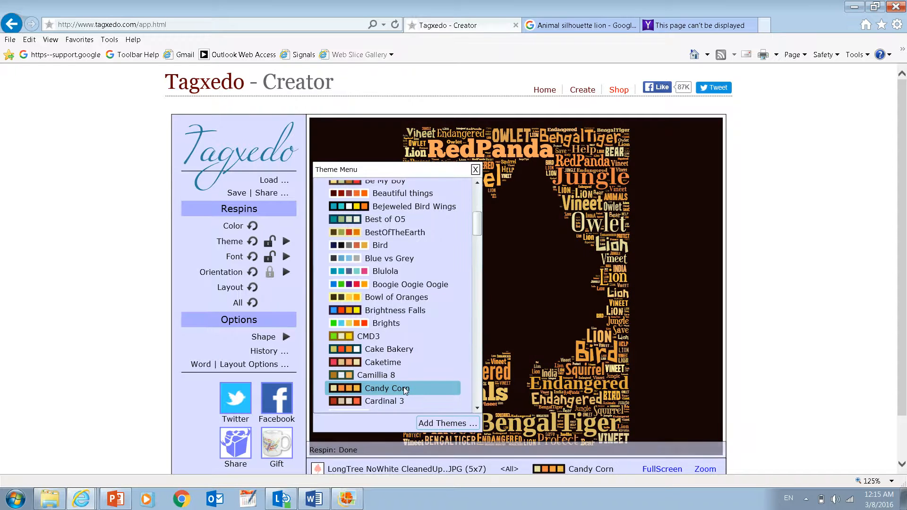
- Try the Fall and Denim Parachute color themes on the word cloud
drag(477, 224, 478, 256)
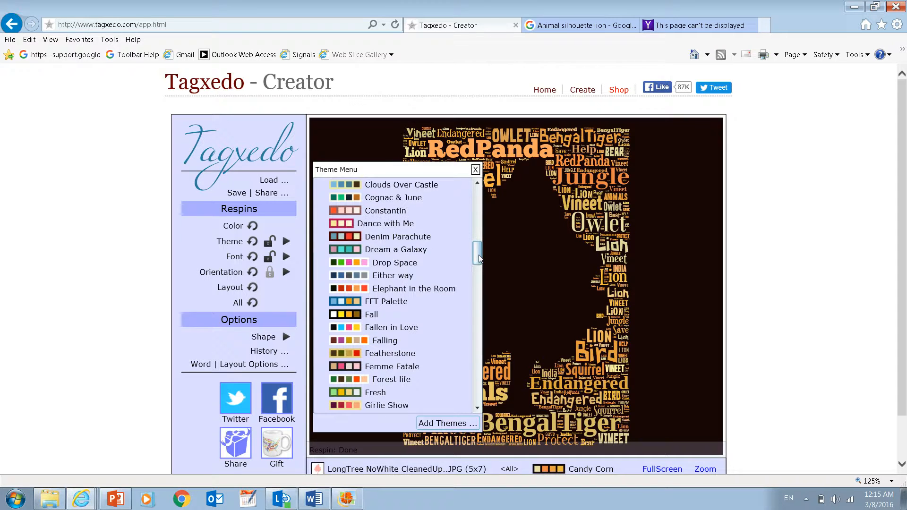
click(391, 314)
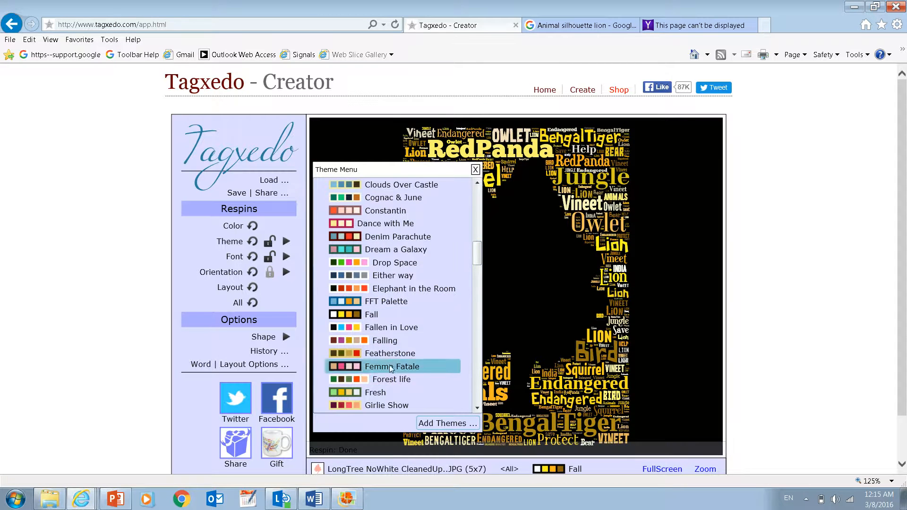
click(373, 315)
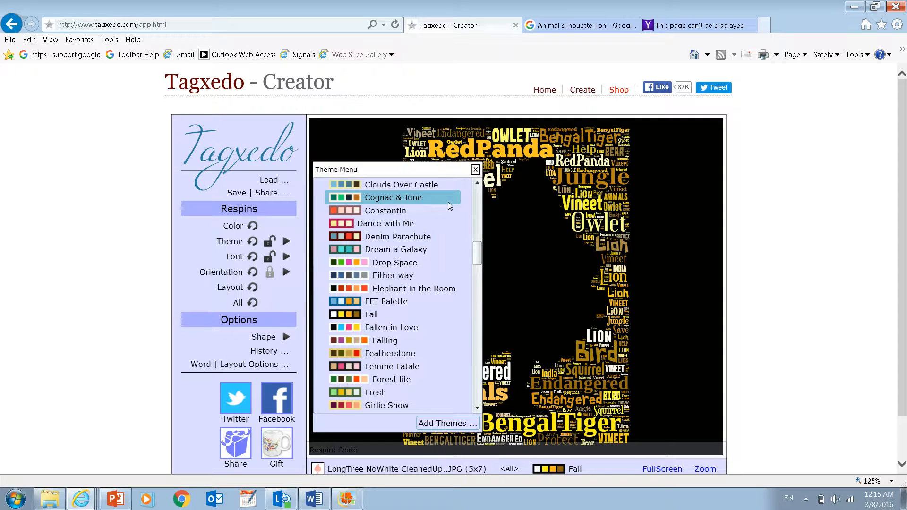
click(421, 235)
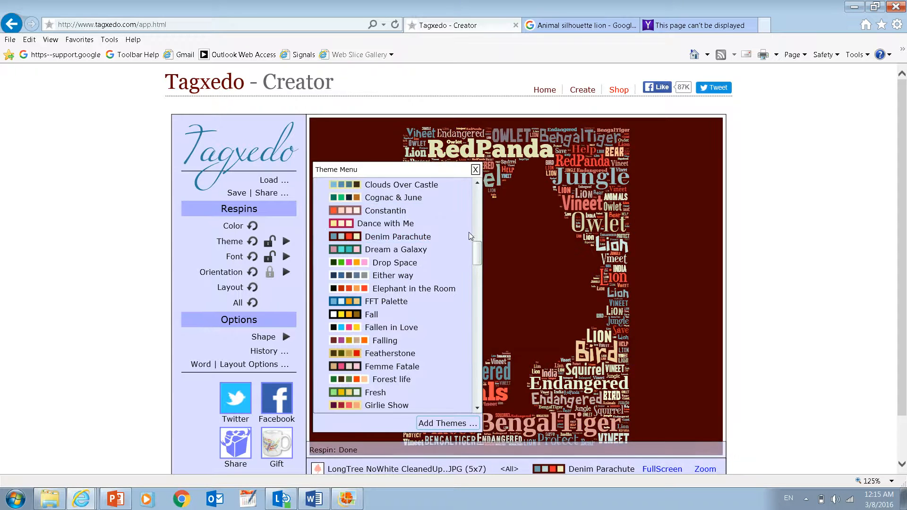
- Return the word cloud to the Bejeweled Bird Wings color theme and close the theme list
drag(477, 251, 477, 220)
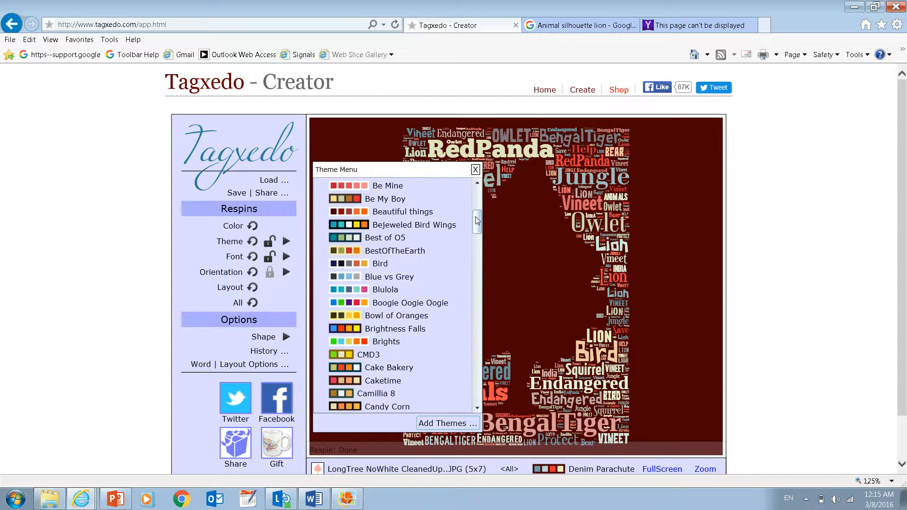
click(444, 225)
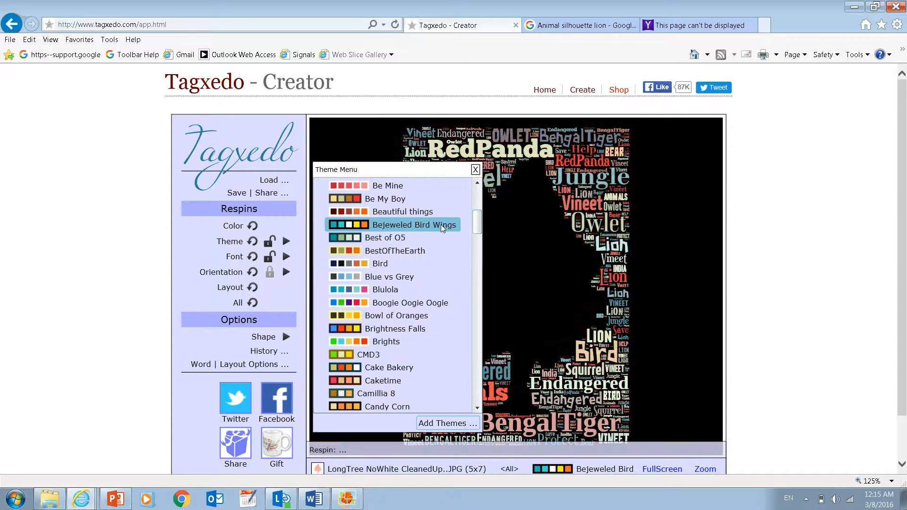
click(474, 170)
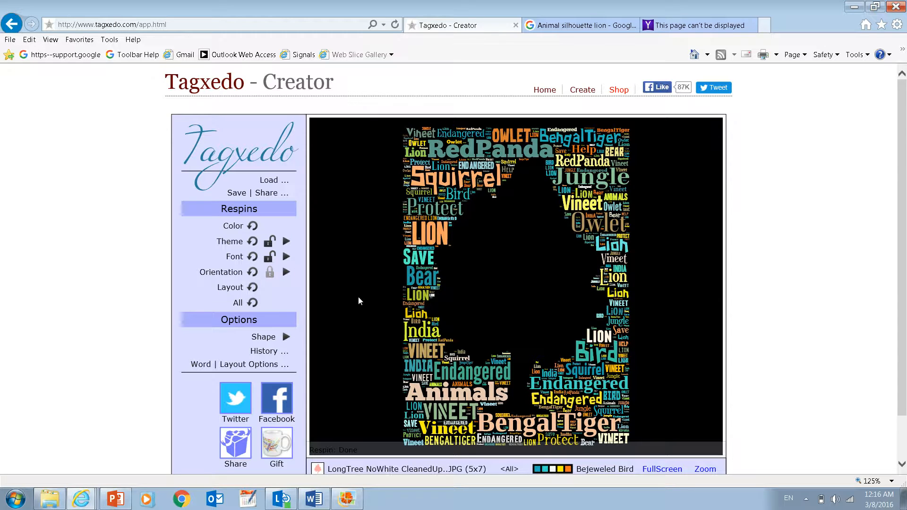
- Lock the color theme and respin all unlocked settings of the word cloud
click(269, 243)
click(253, 304)
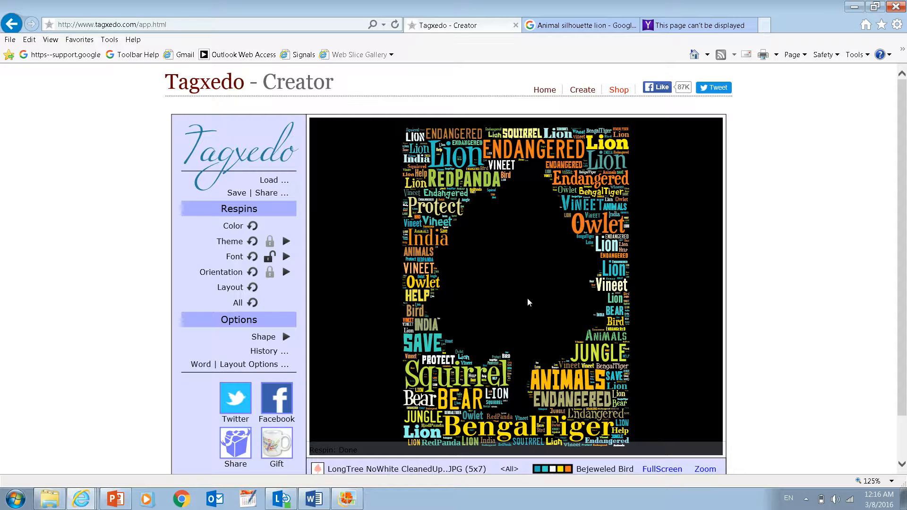
- Insert the word Puppy between the two Endangered entries in the source text, submit it, and respin the whole cloud
click(277, 181)
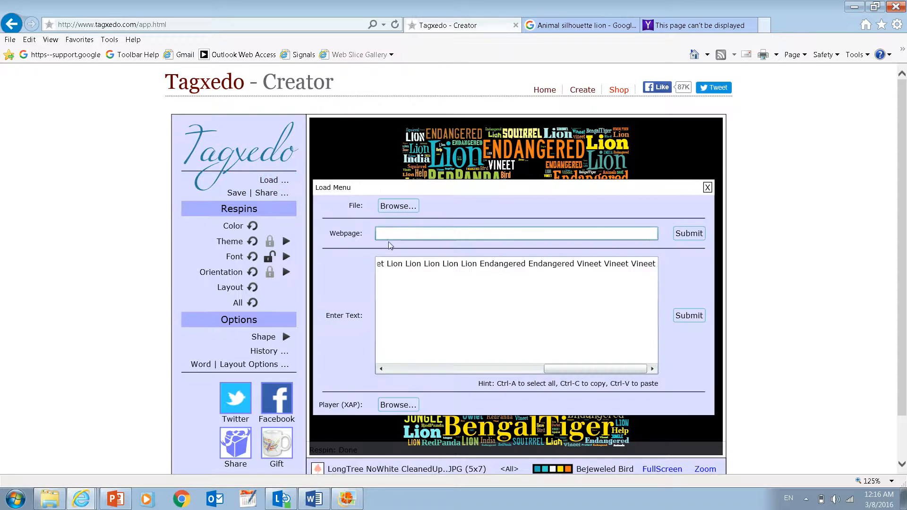
click(528, 263)
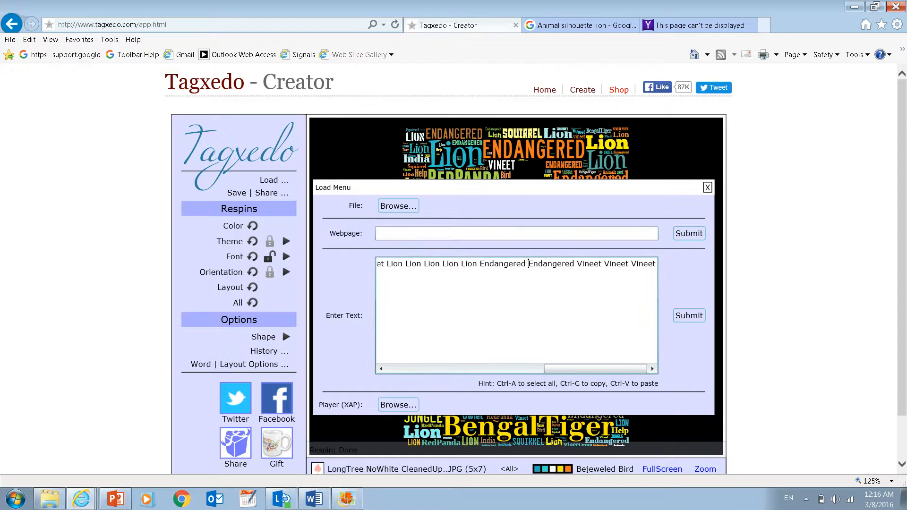
text(Puppy)
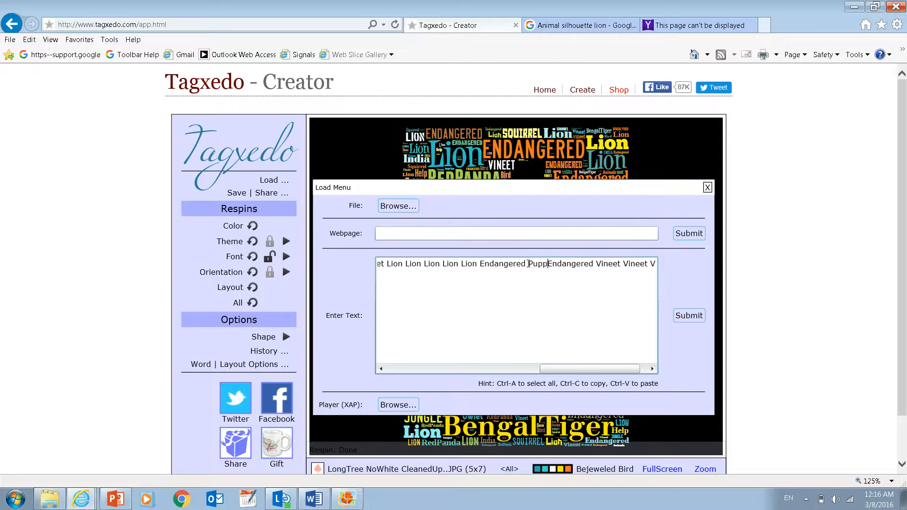
click(698, 316)
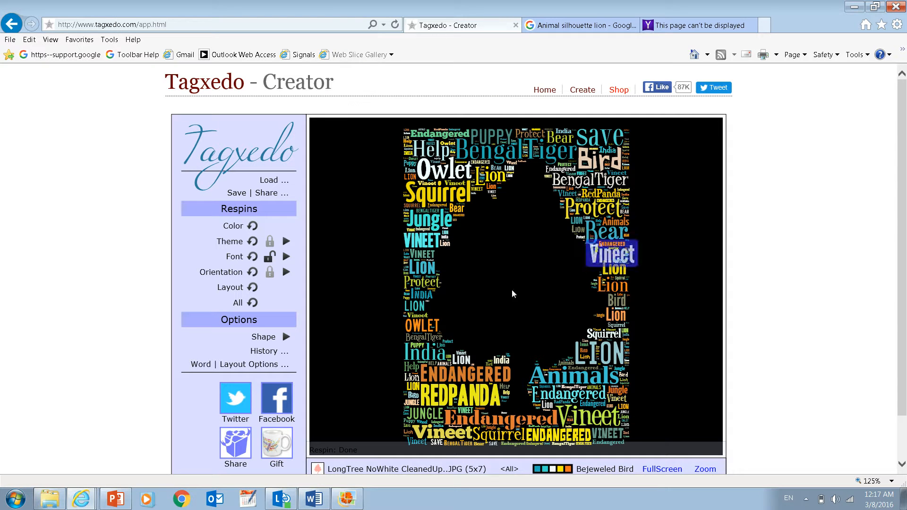
click(252, 303)
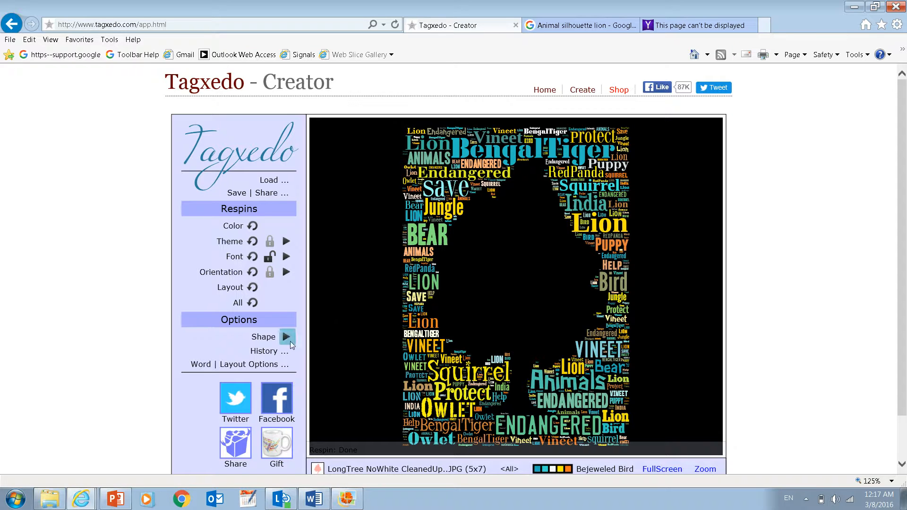
- Restore from the history the word cloud version generated just before Puppy was added
click(270, 350)
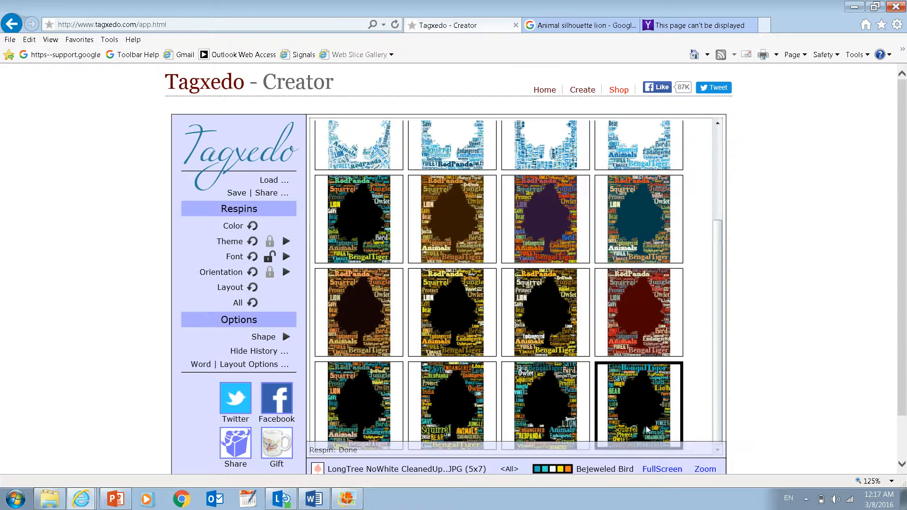
click(453, 396)
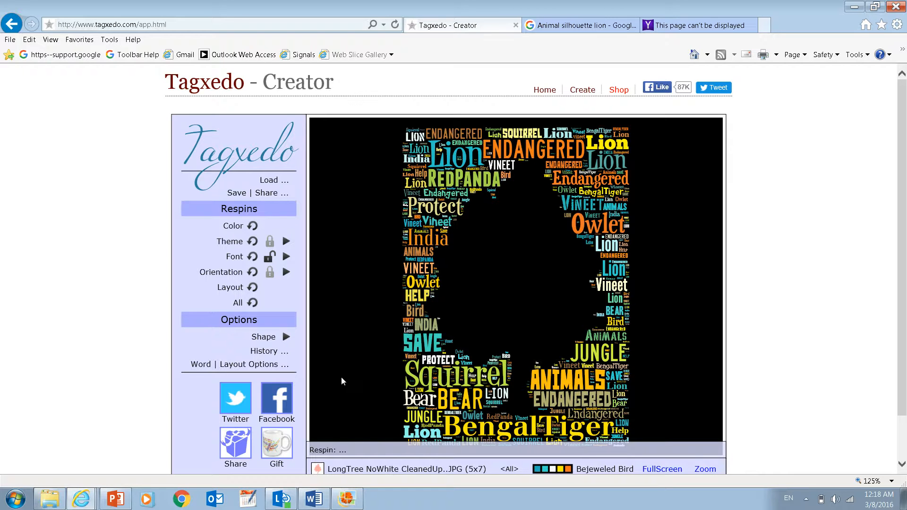
- Save the word cloud as a 4MP JPG named "My art project.jpg" in the ImagesForArt folder and dismiss the sharing prompt
click(264, 195)
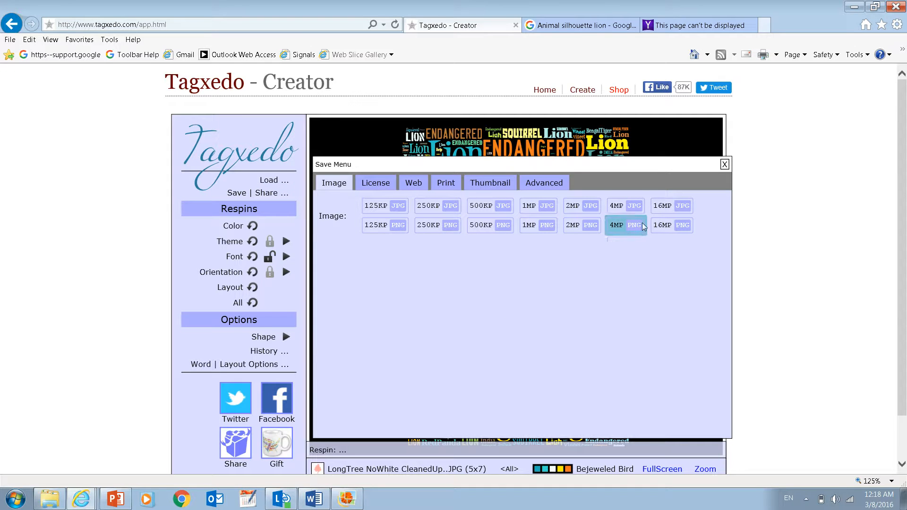
click(616, 209)
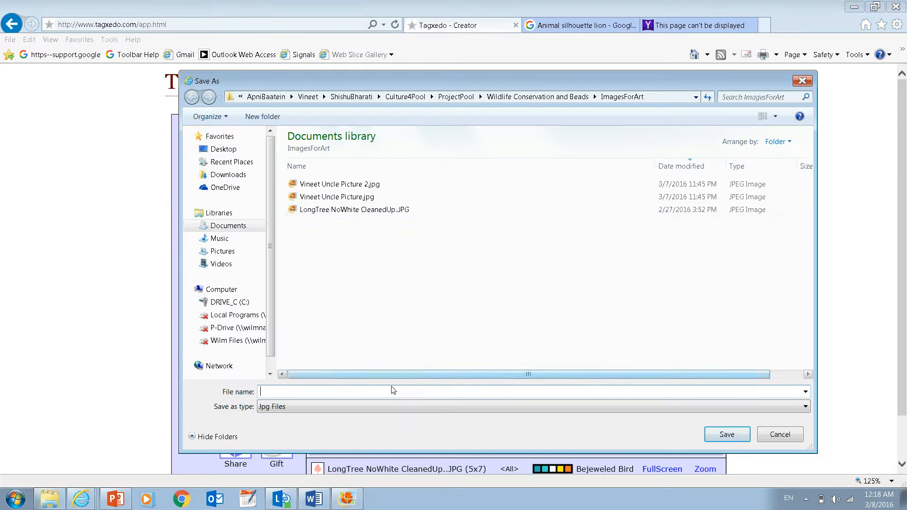
text(My )
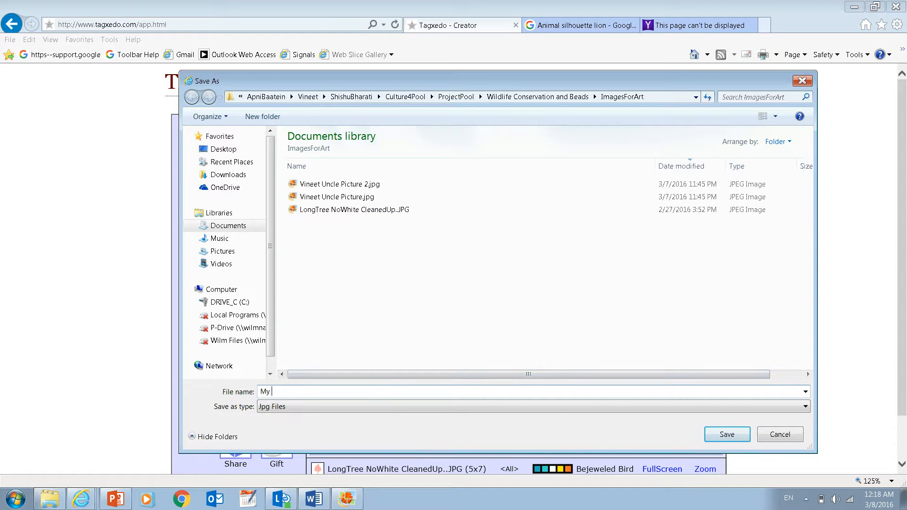
text(art project.jpg)
key(Return)
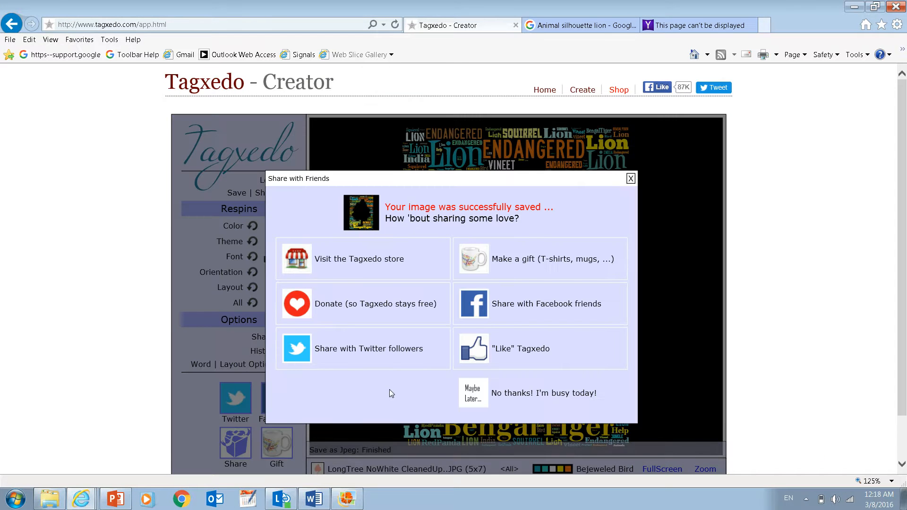
click(630, 179)
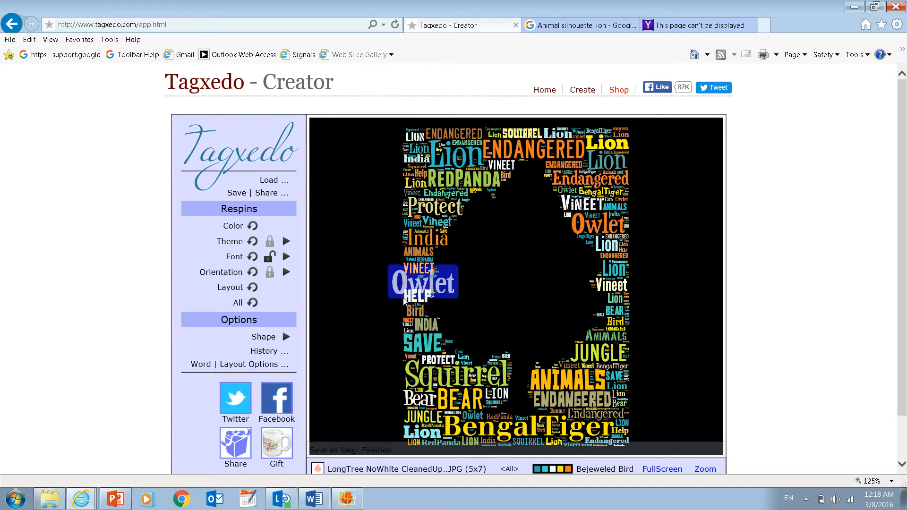
- Switch to File Explorer and open "My art project.jpg" from the ImagesForArt folder to view the saved image
click(50, 500)
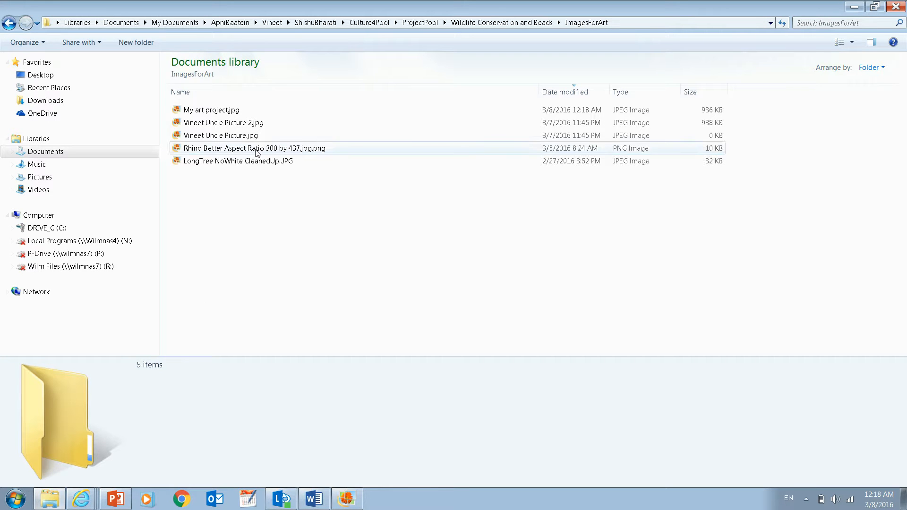
click(228, 113)
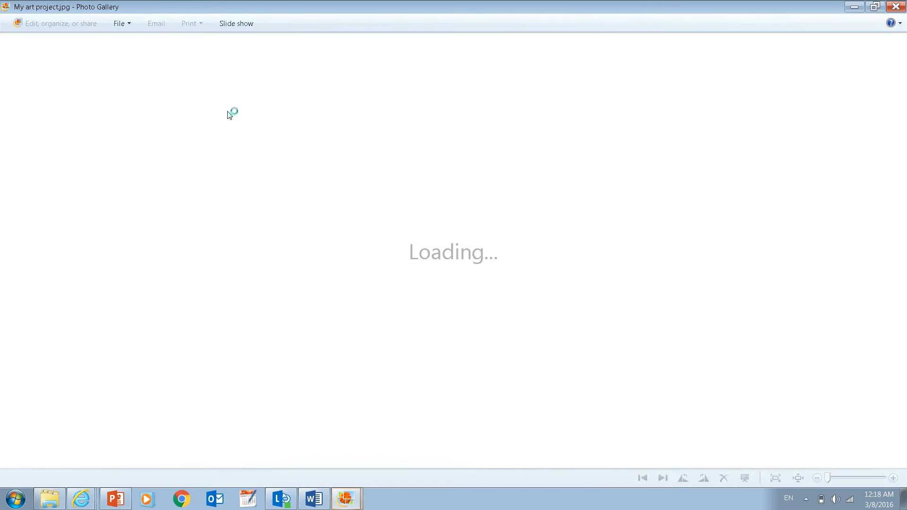